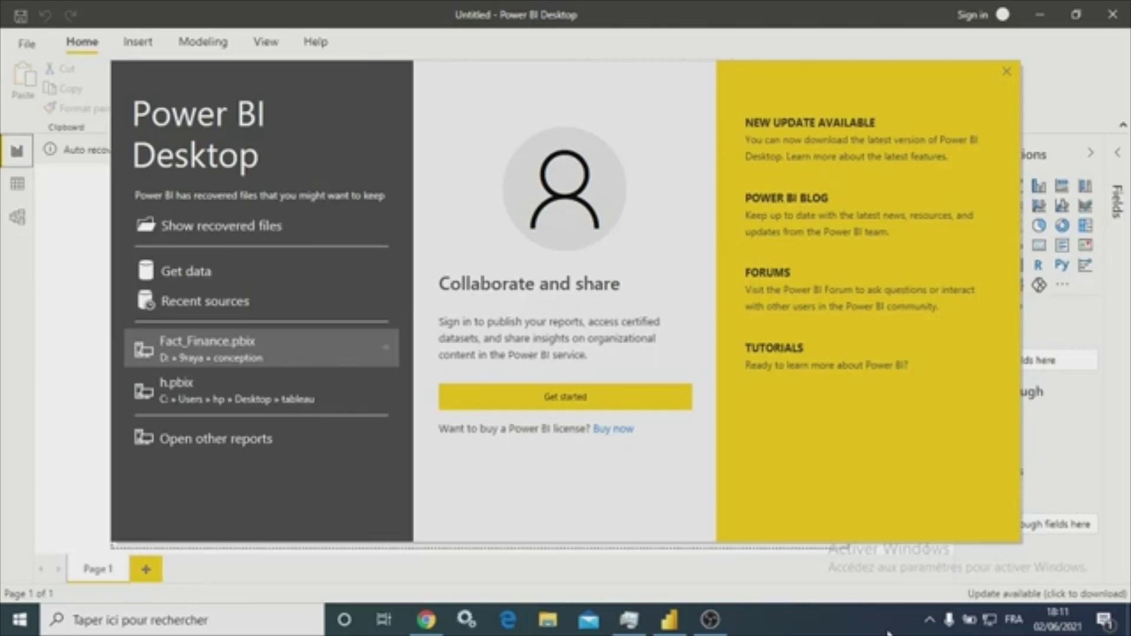
Switch to the blank Google Sheets spreadsheet in Chrome and enter the headers Employee_ID in A1 and Employee_Name in B1
{"action": "left_click", "coordinate": [427, 620]}
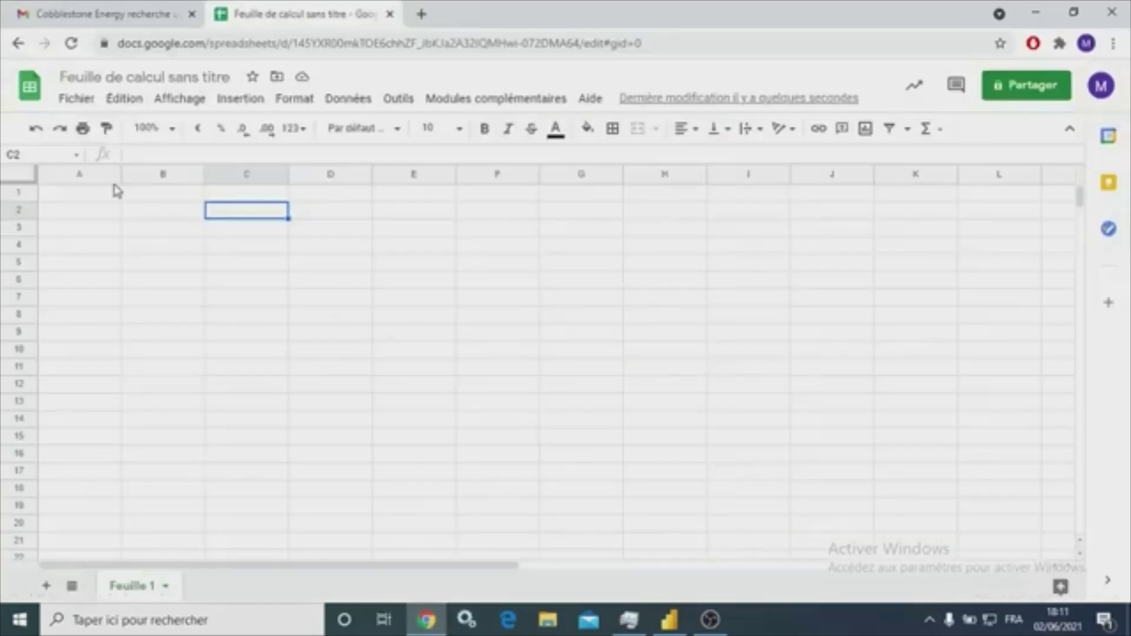
{"action": "left_click", "coordinate": [105, 196]}
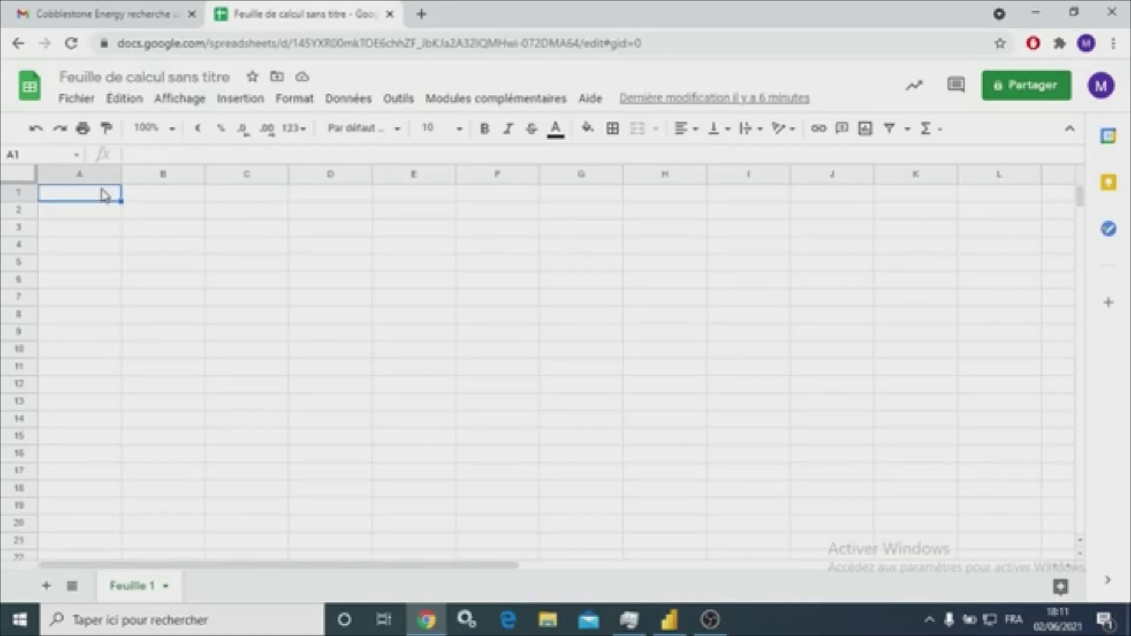
{"action": "type", "text": "Emp"}
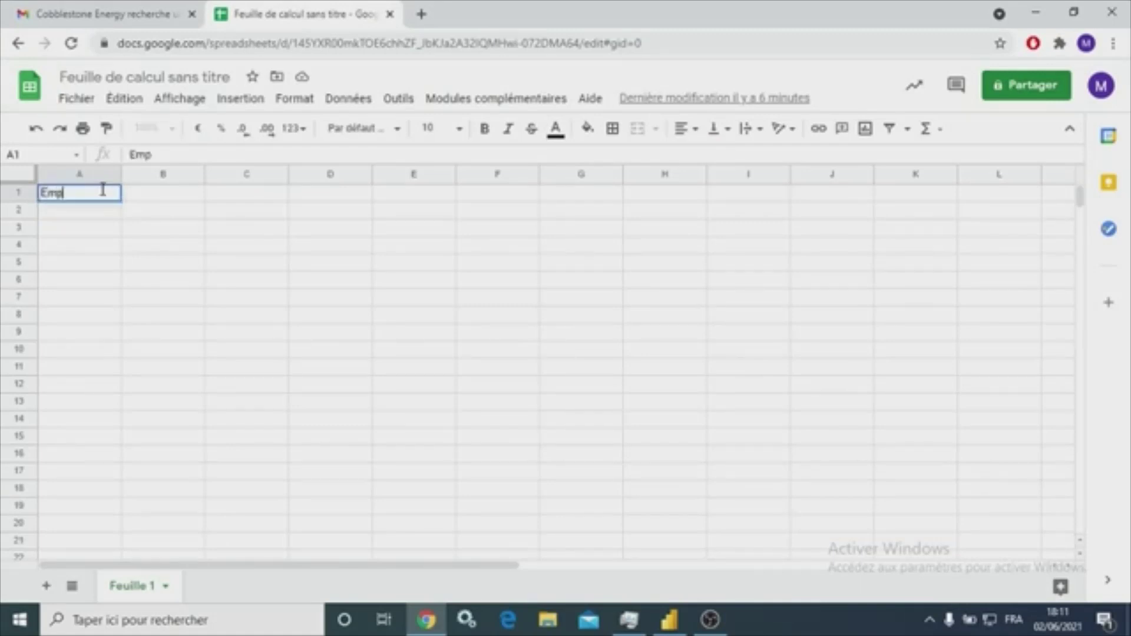
{"action": "type", "text": "o"}
{"action": "type", "text": "loyee"}
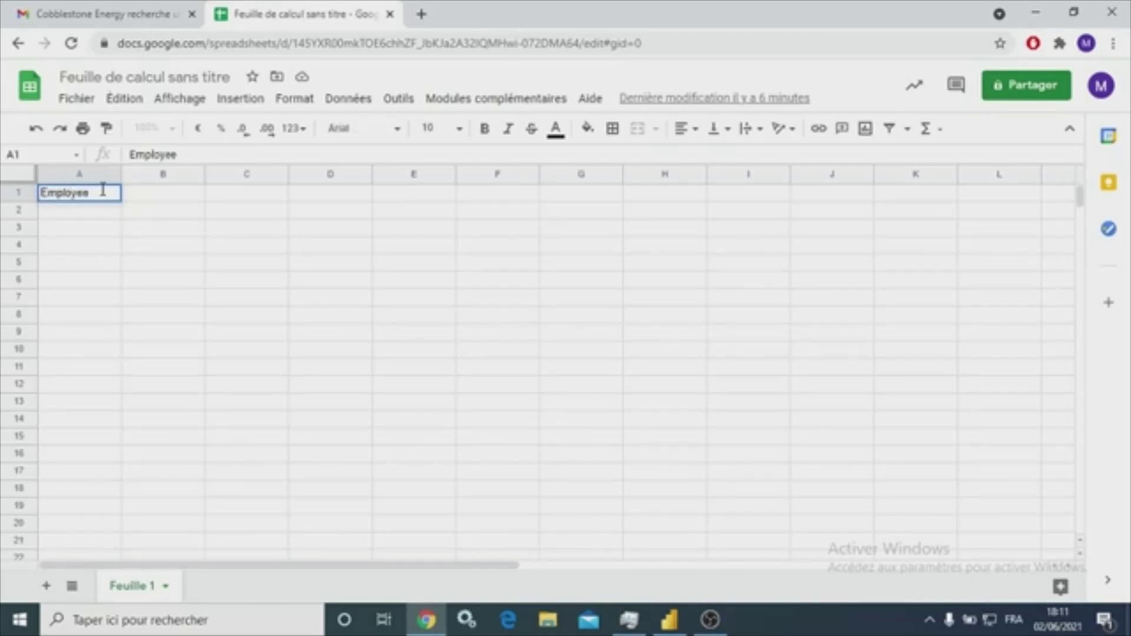
{"action": "type", "text": "_ID"}
{"action": "key", "text": "Tab"}
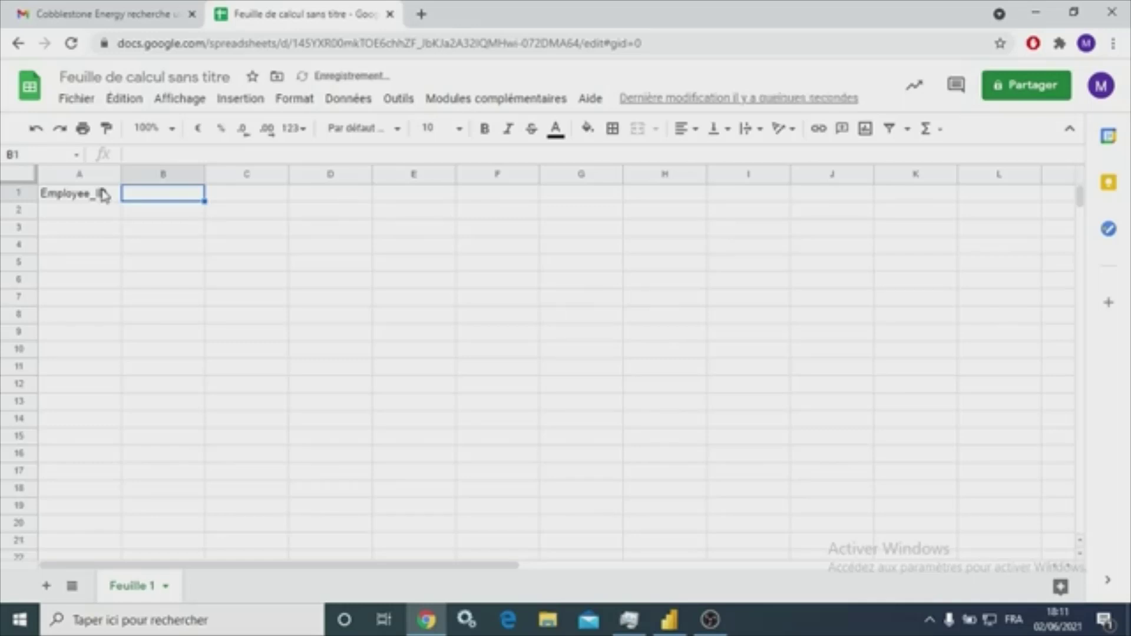
{"action": "type", "text": "Emplo"}
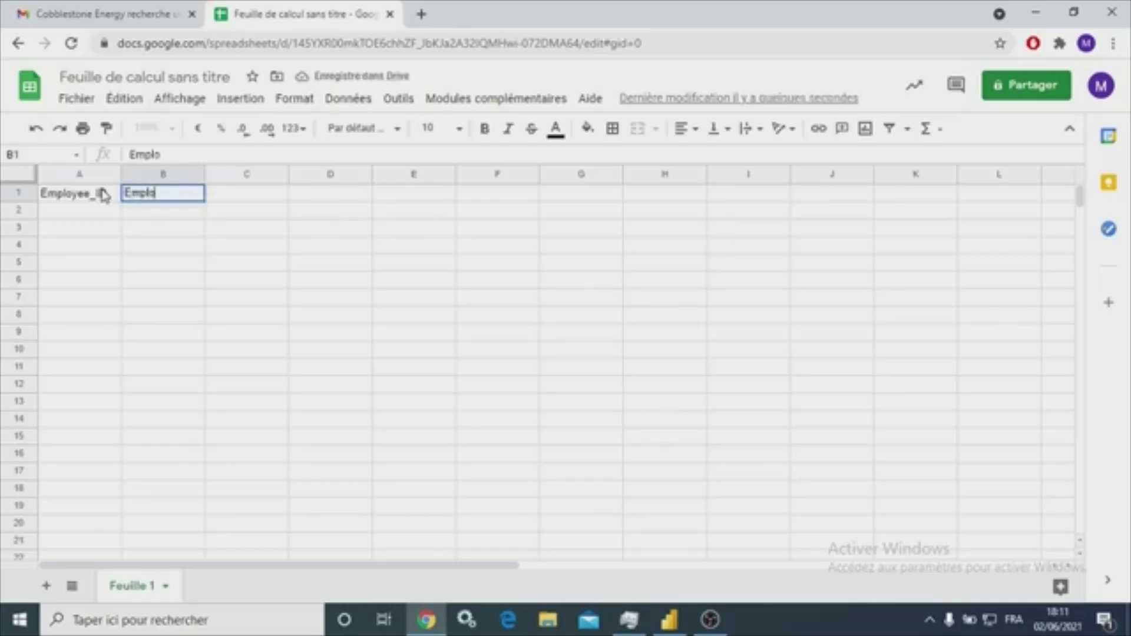
{"action": "type", "text": "yee_"}
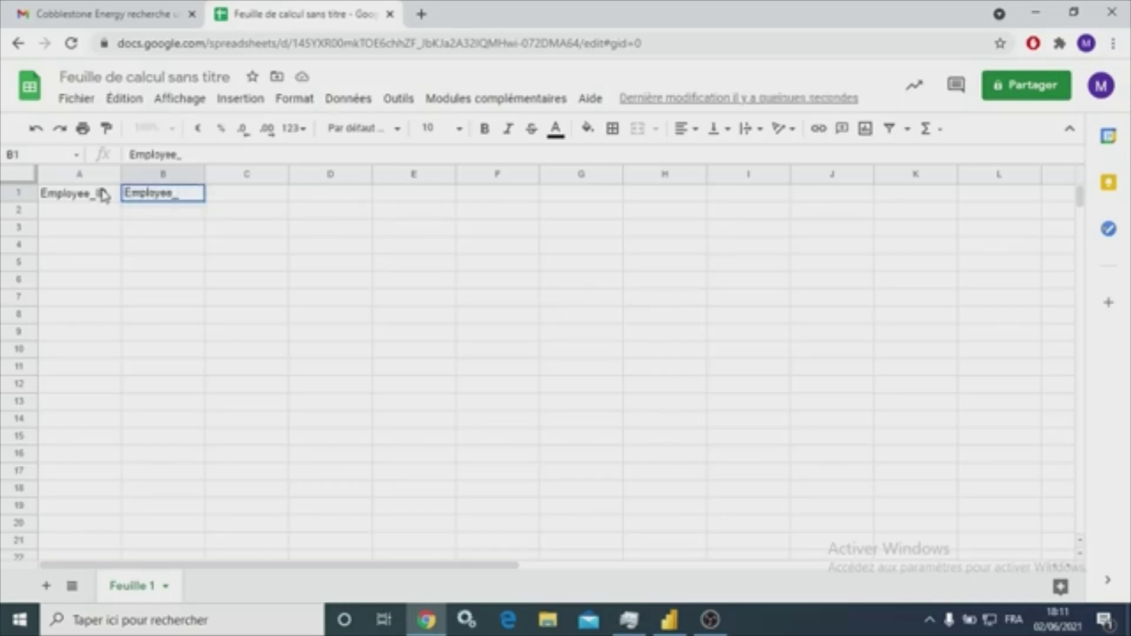
{"action": "type", "text": "Name"}
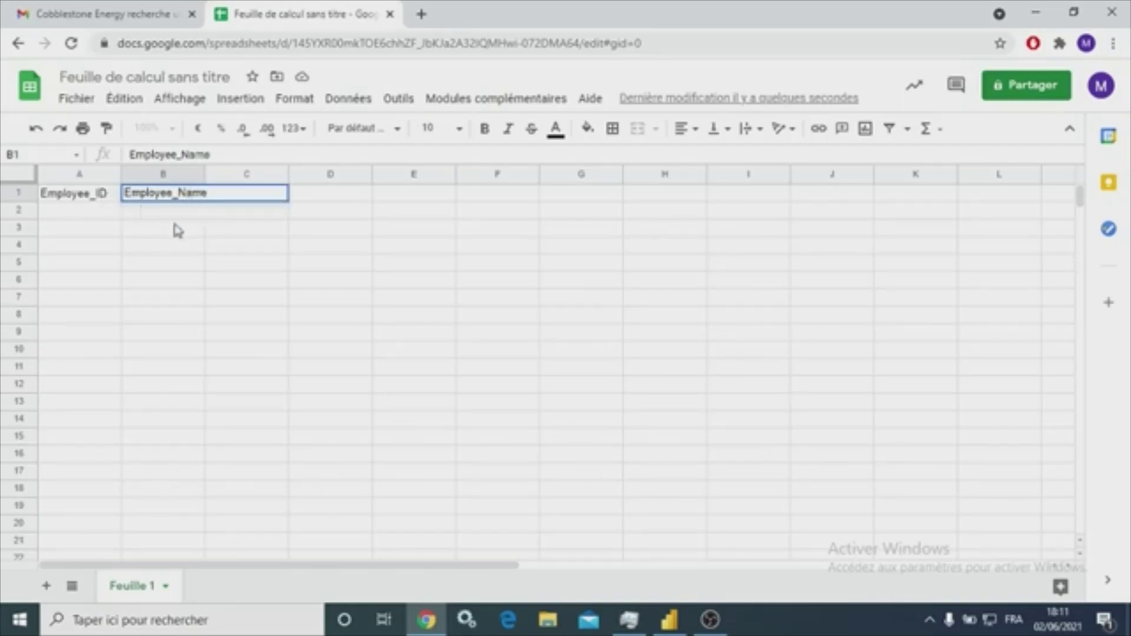
{"action": "key", "text": "Return"}
Fill the Employee_ID column with the numbers 1 to 6 in cells A2 to A7
{"action": "left_click", "coordinate": [108, 218]}
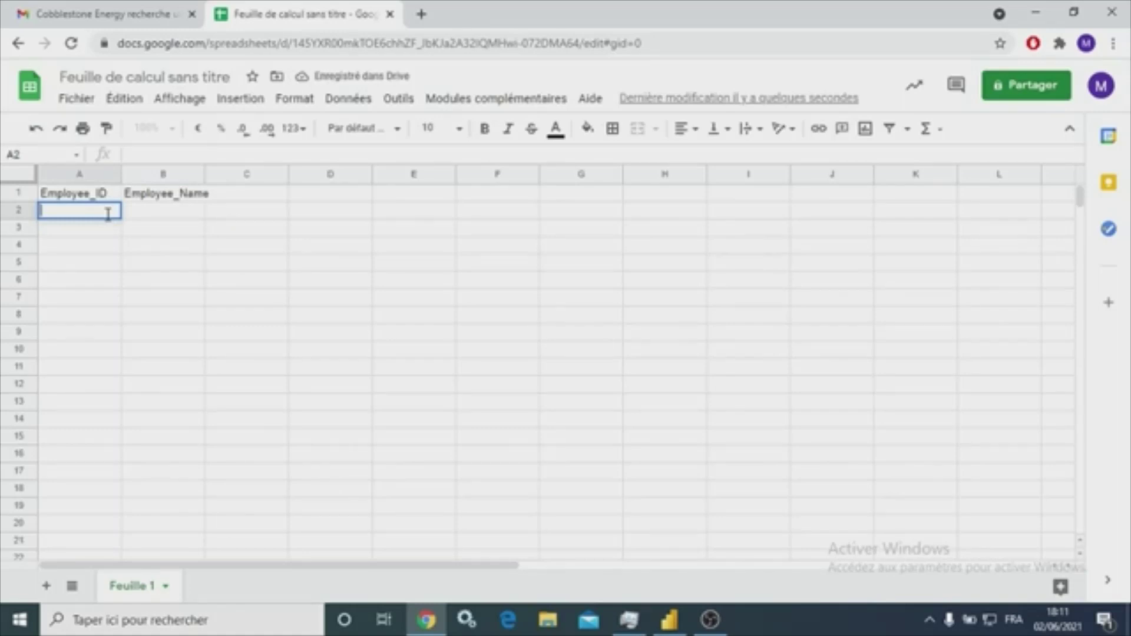
{"action": "type", "text": "1"}
{"action": "key", "text": "Return"}
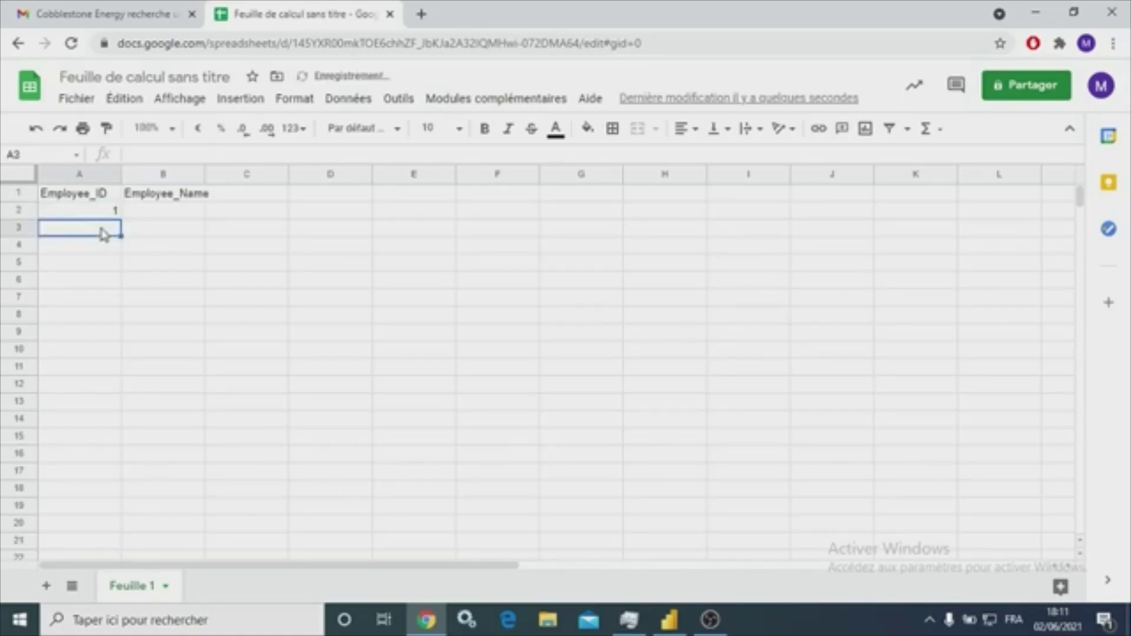
{"action": "type", "text": "2"}
{"action": "left_click", "coordinate": [92, 247]}
{"action": "type", "text": "3"}
{"action": "left_click", "coordinate": [92, 266]}
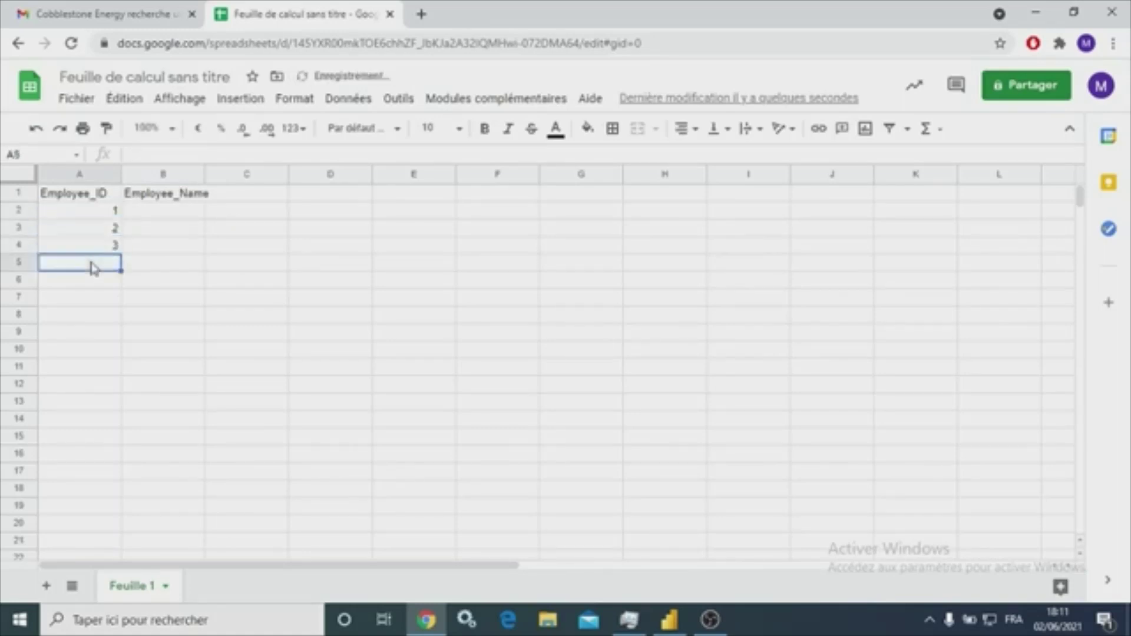
{"action": "type", "text": "4"}
{"action": "left_click", "coordinate": [92, 281]}
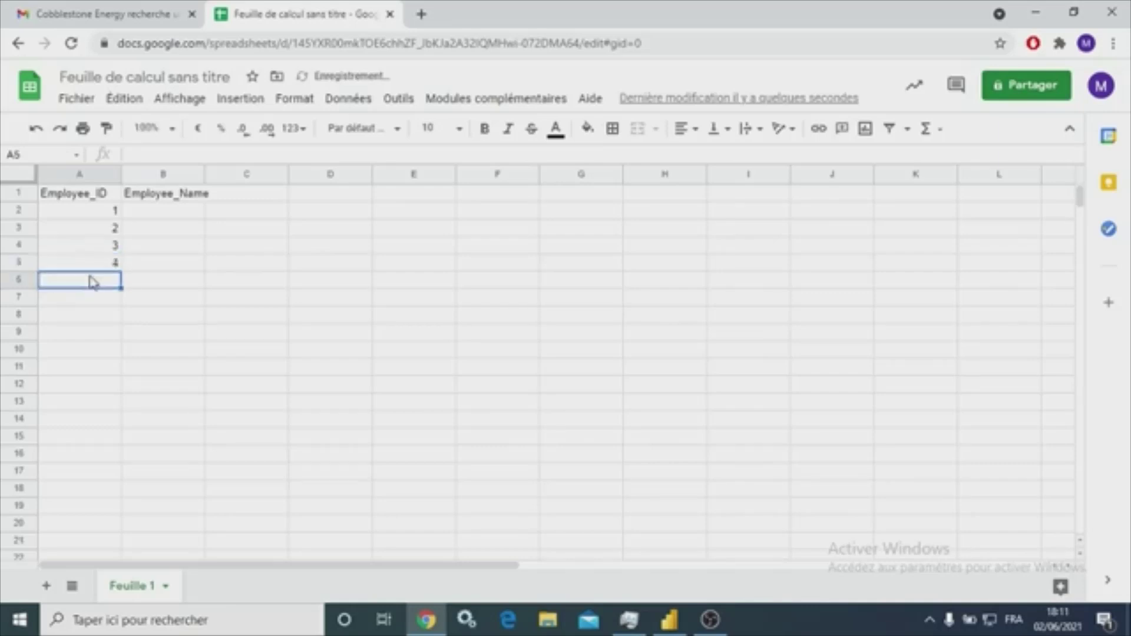
{"action": "type", "text": "5"}
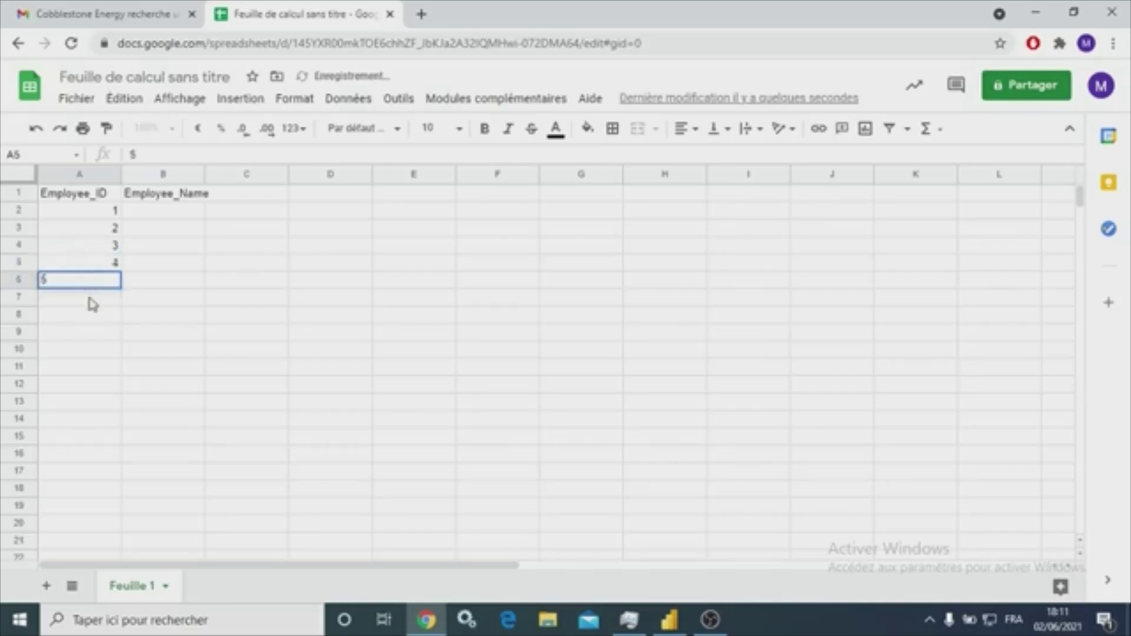
{"action": "left_click", "coordinate": [92, 302]}
{"action": "type", "text": "6"}
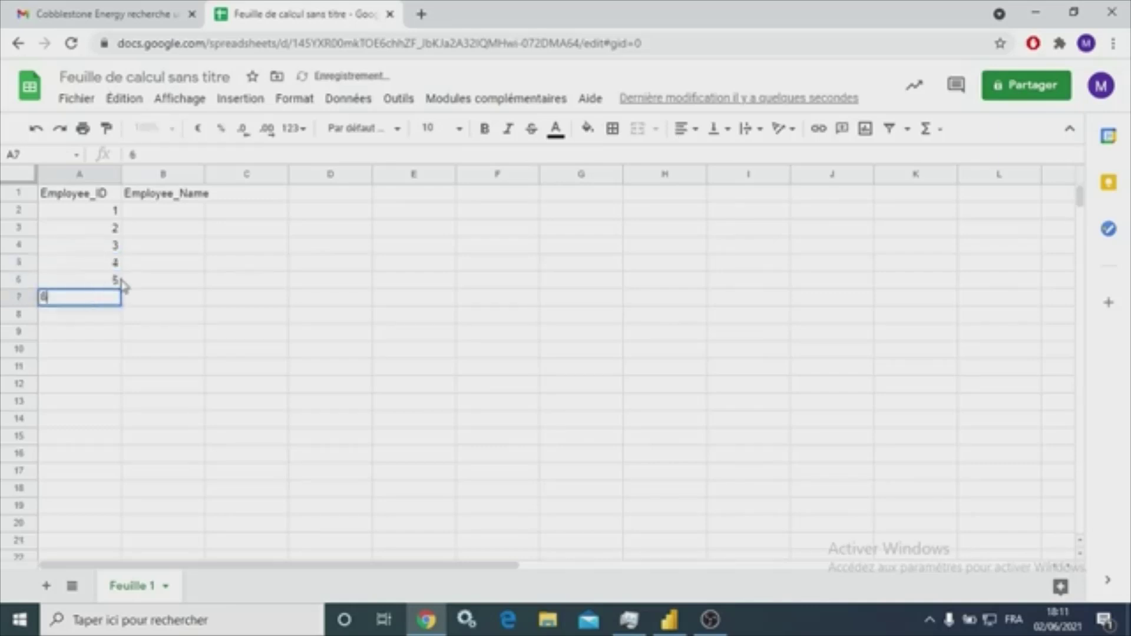
Fill the Employee_Name column with one employee first name per ID in cells B2 to B7
{"action": "left_click", "coordinate": [169, 210]}
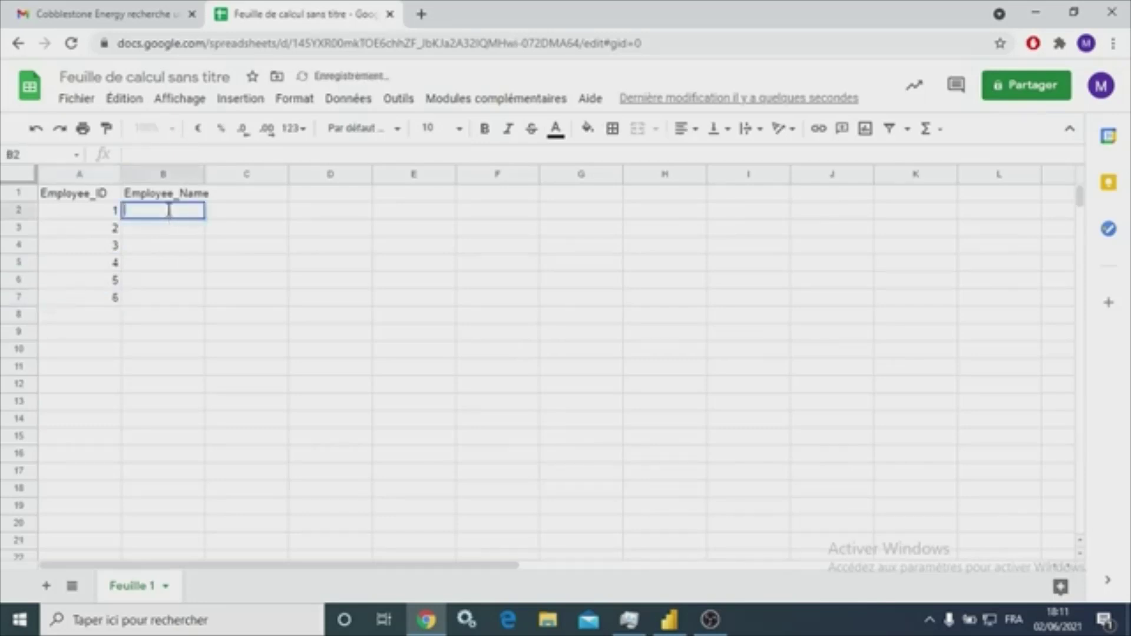
{"action": "type", "text": "Mike"}
{"action": "left_click", "coordinate": [175, 231]}
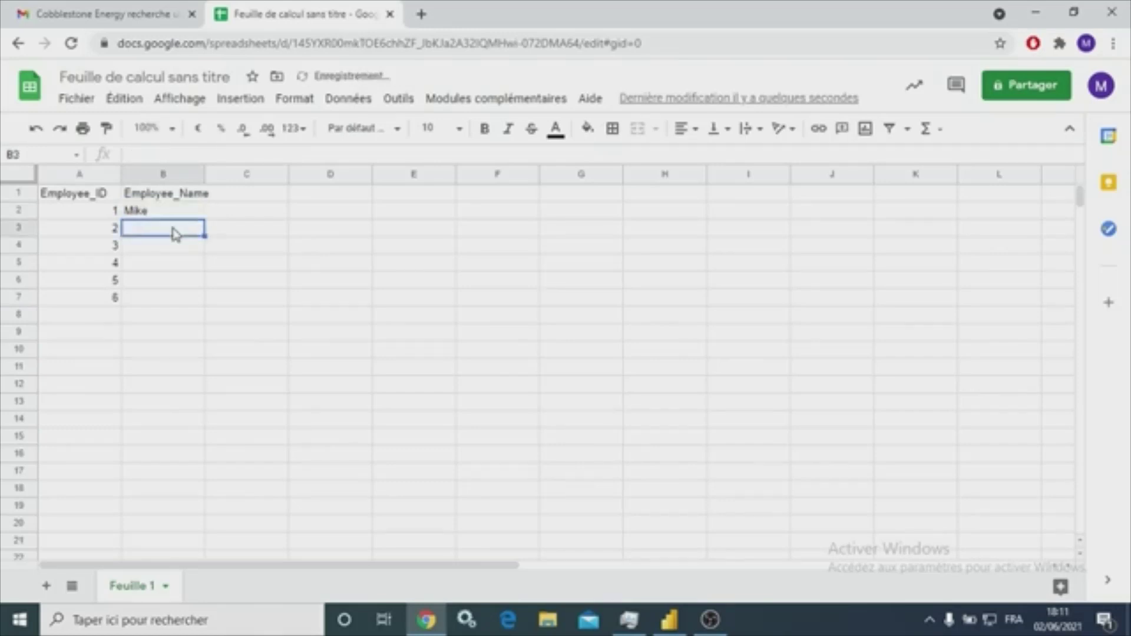
{"action": "type", "text": "Donald"}
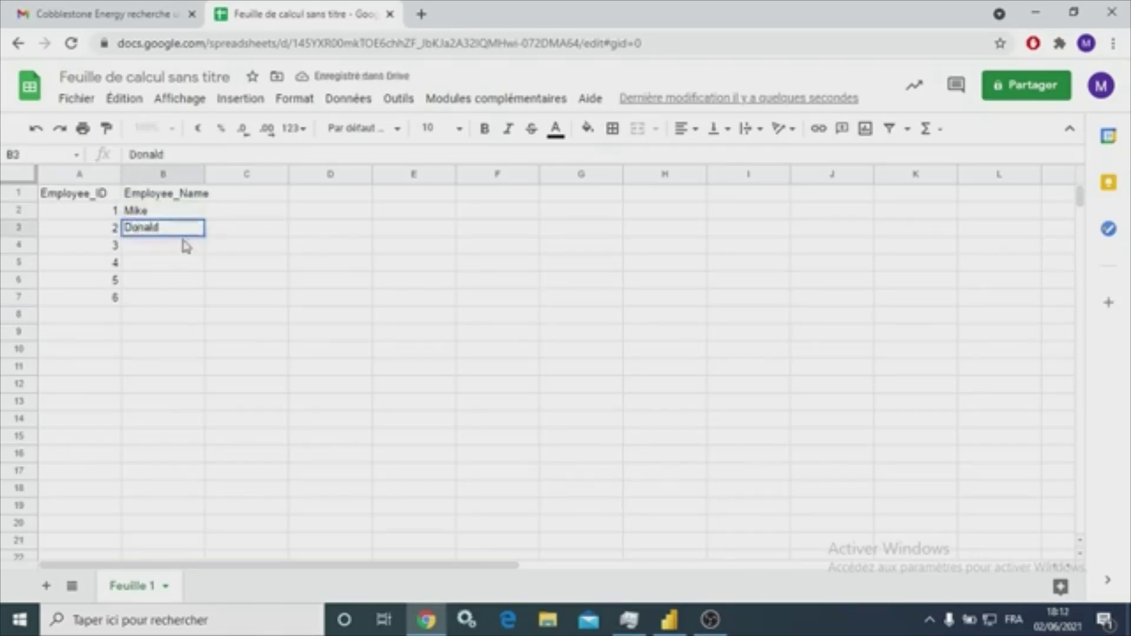
{"action": "left_click", "coordinate": [179, 240]}
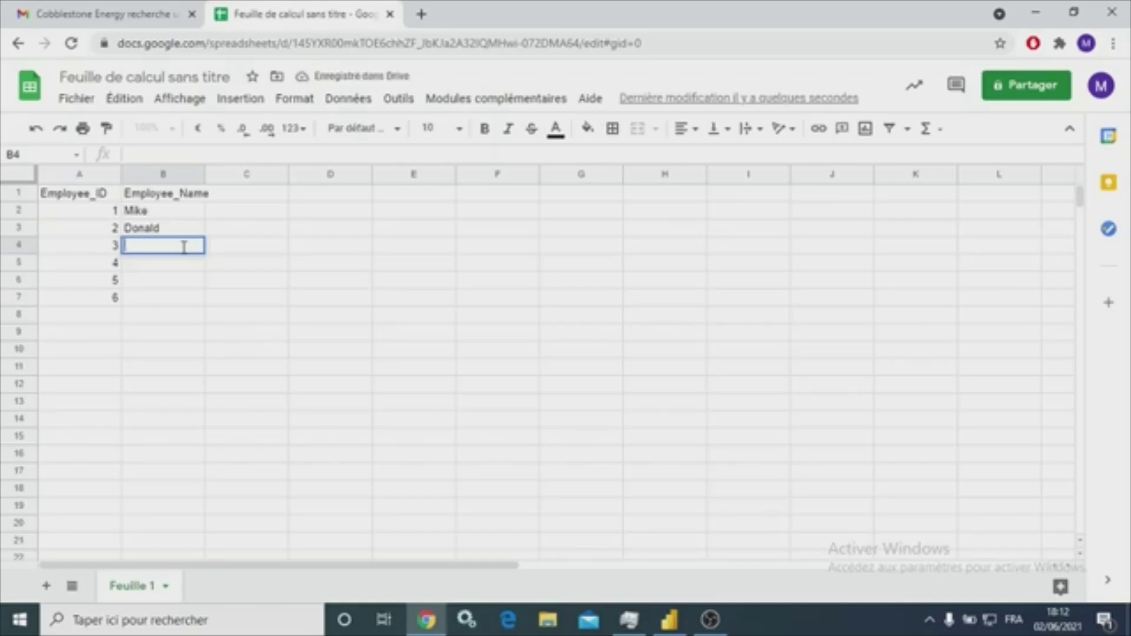
{"action": "type", "text": "Emna"}
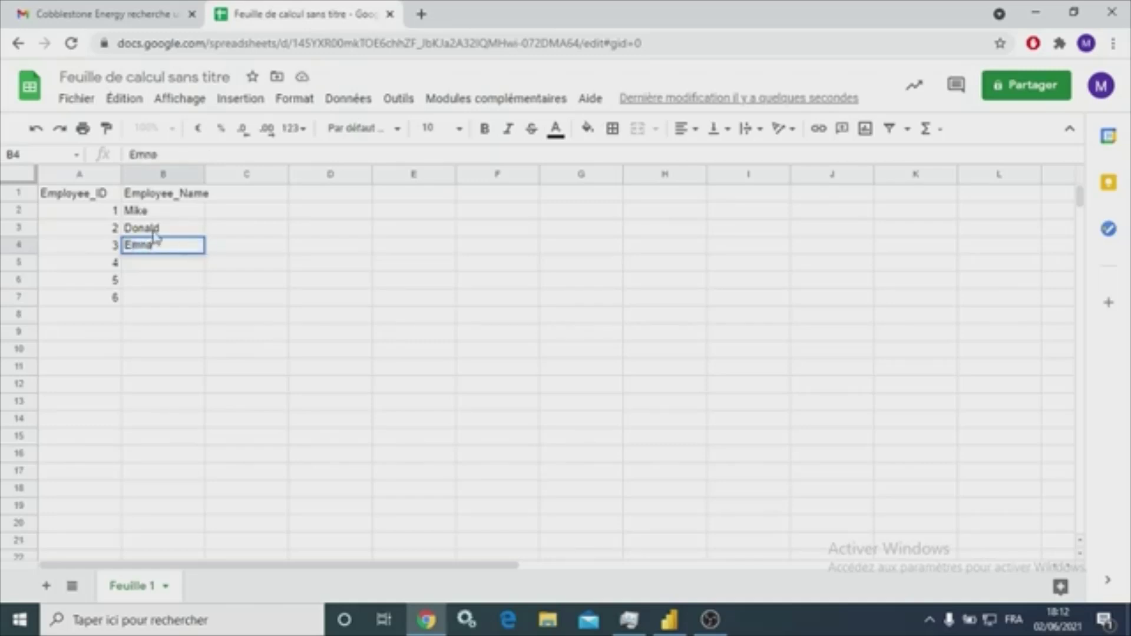
{"action": "left_click", "coordinate": [155, 262]}
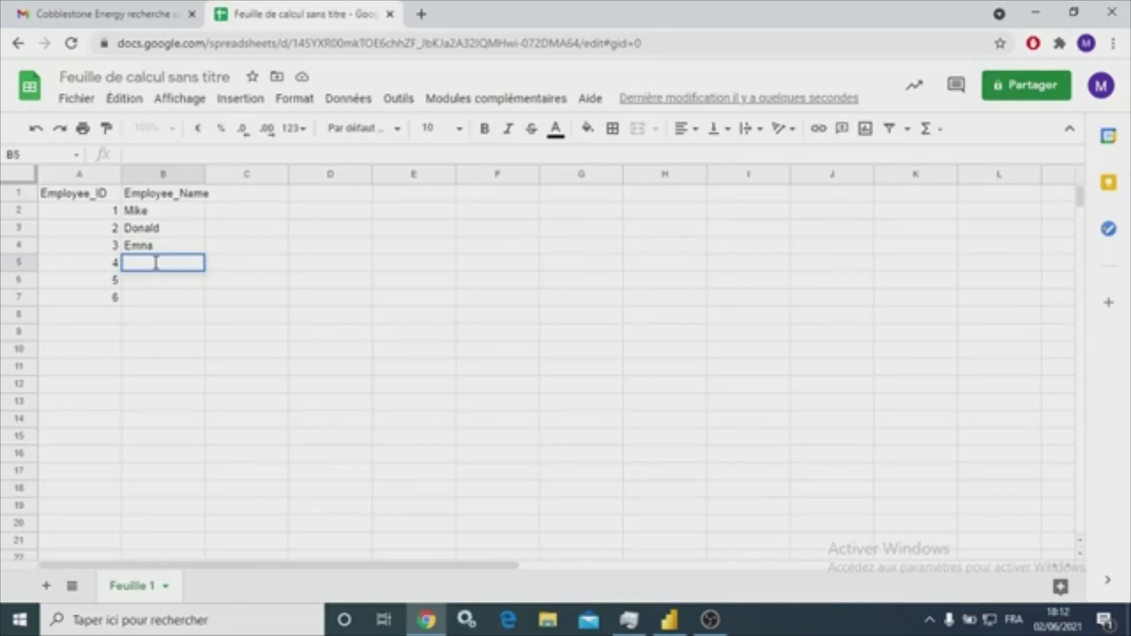
{"action": "type", "text": "Stephen"}
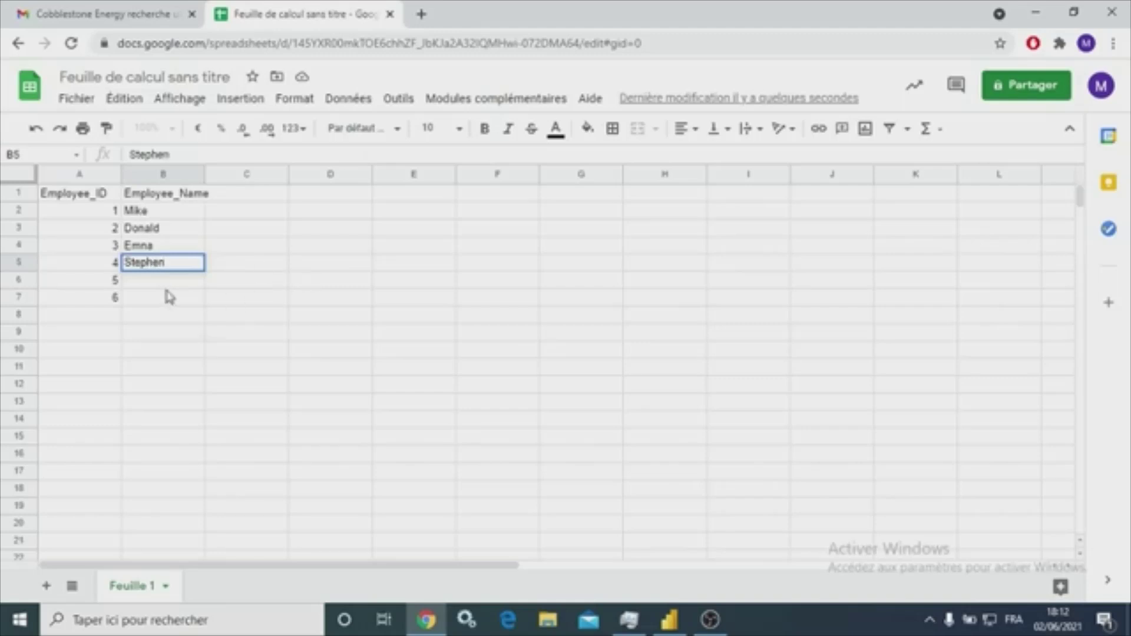
{"action": "left_click", "coordinate": [157, 278]}
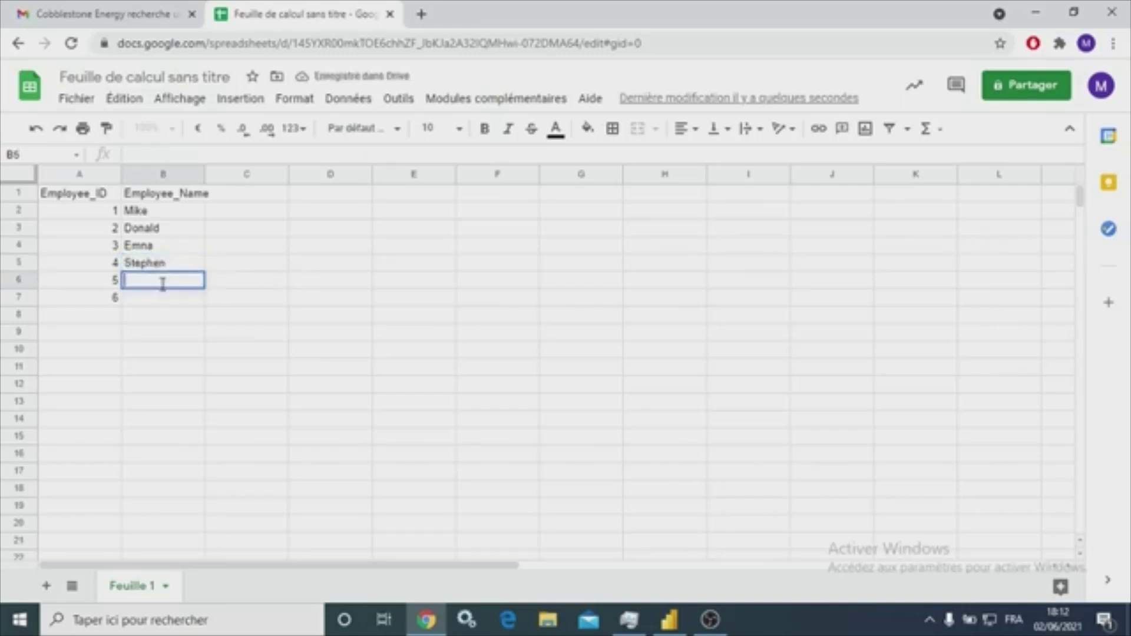
{"action": "type", "text": "mMac"}
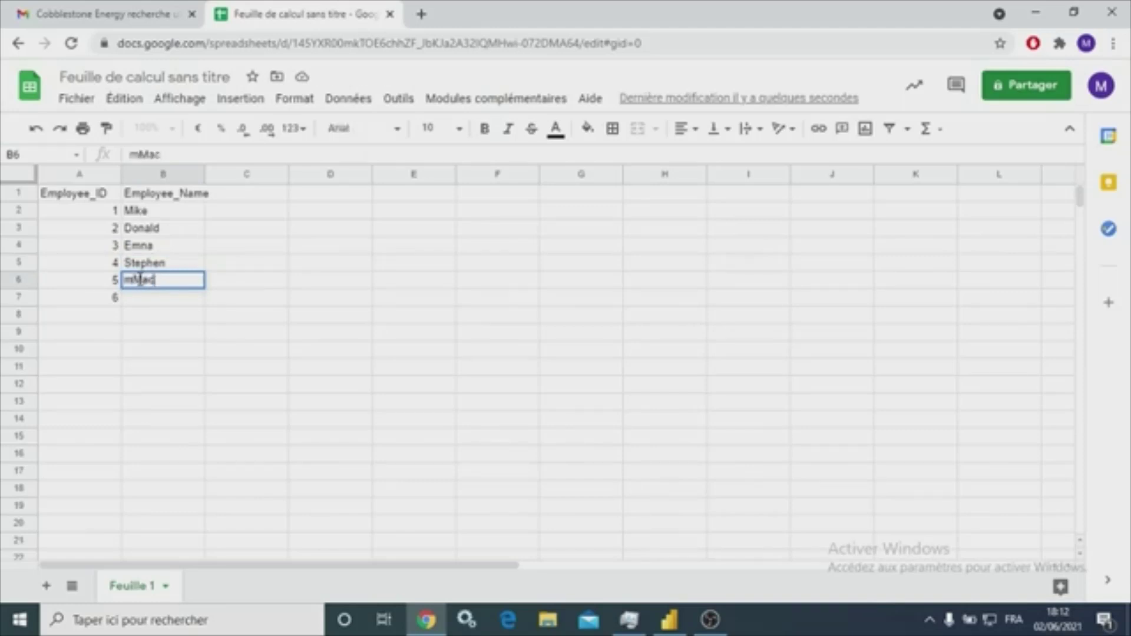
{"action": "left_click", "coordinate": [130, 280]}
{"action": "key", "text": "BackSpace"}
{"action": "left_click", "coordinate": [153, 297]}
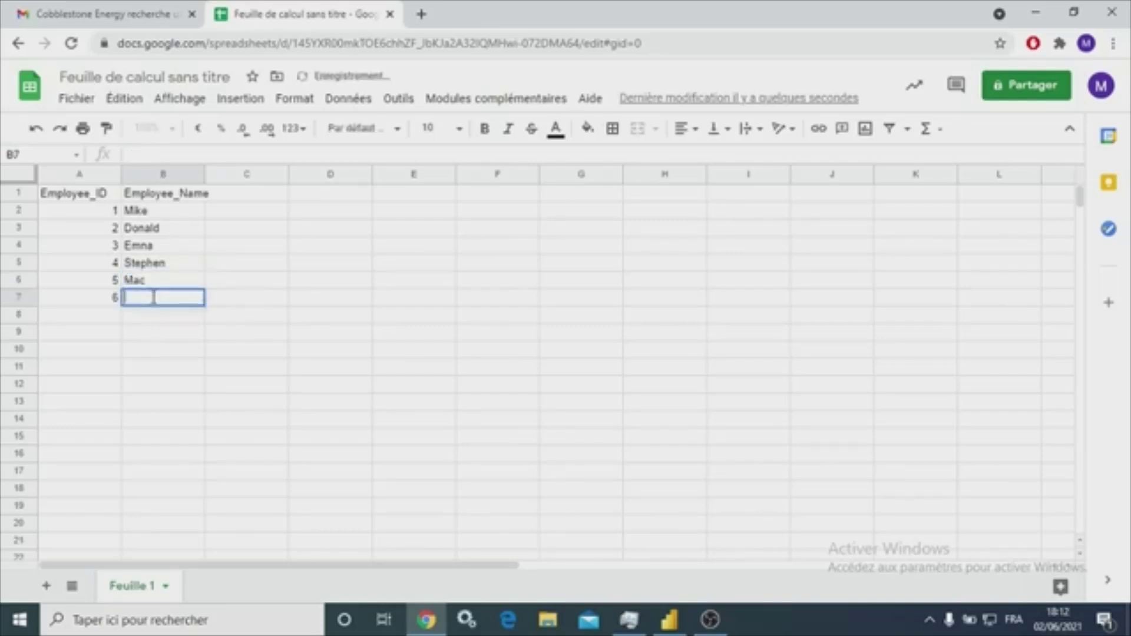
{"action": "type", "text": "Miky"}
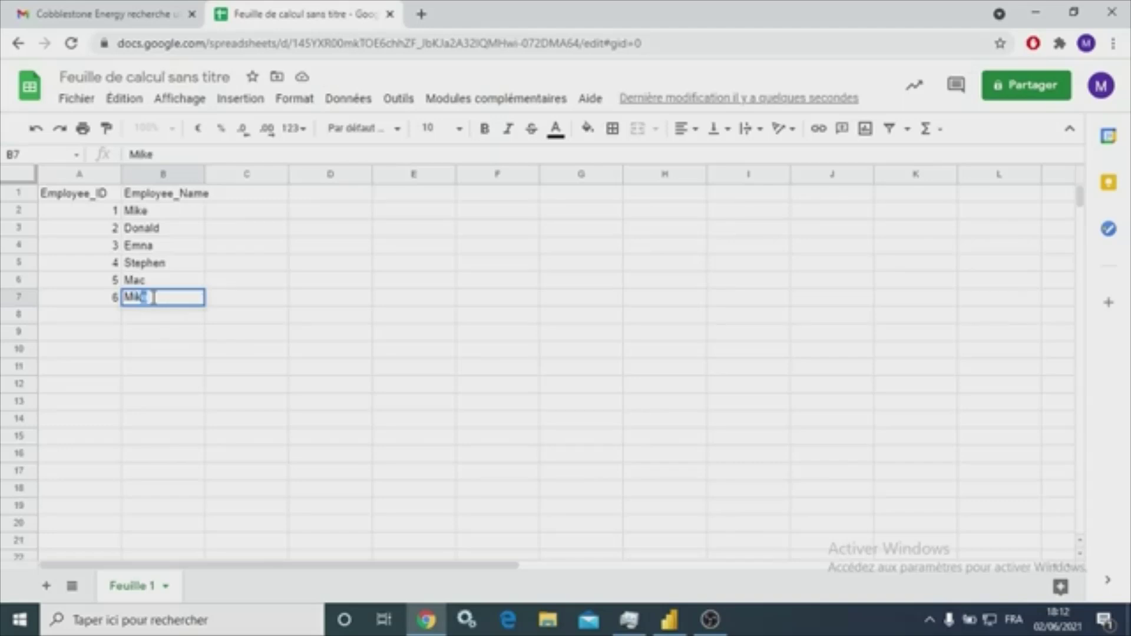
{"action": "left_click", "coordinate": [167, 318]}
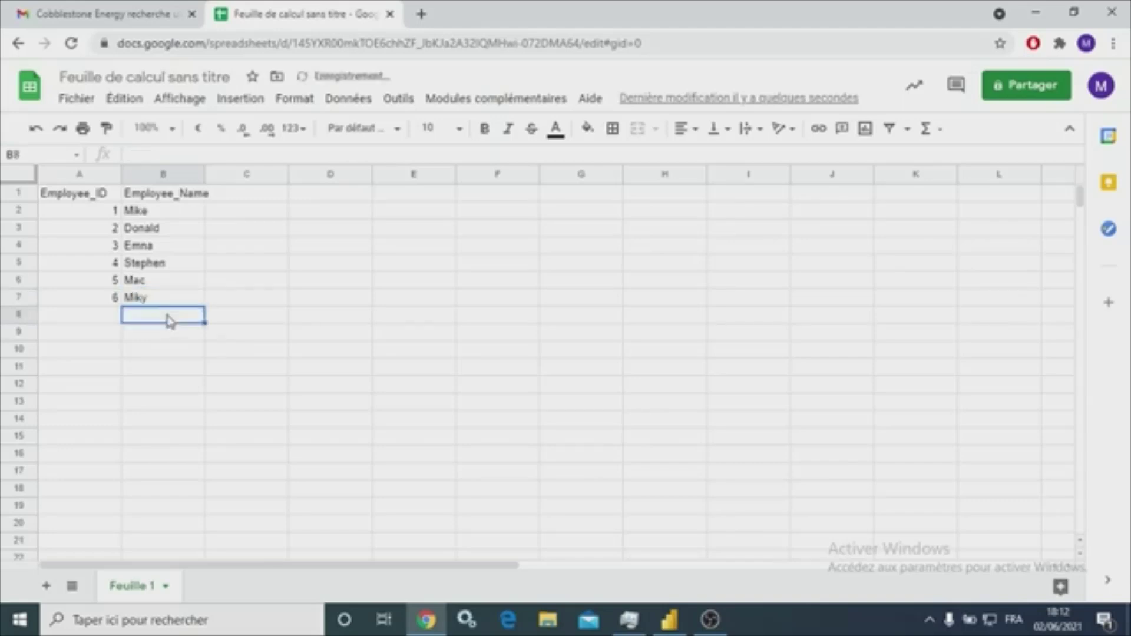
Rename the sheet holding the employee names as EmployeeName
{"action": "double_click", "coordinate": [149, 592]}
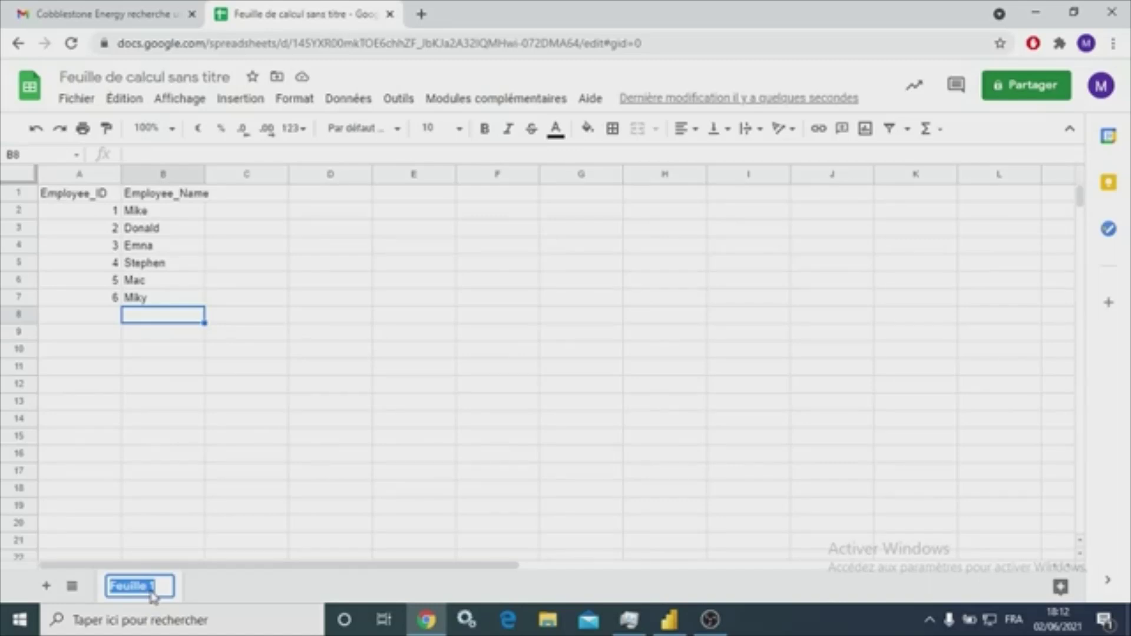
{"action": "type", "text": "Emp"}
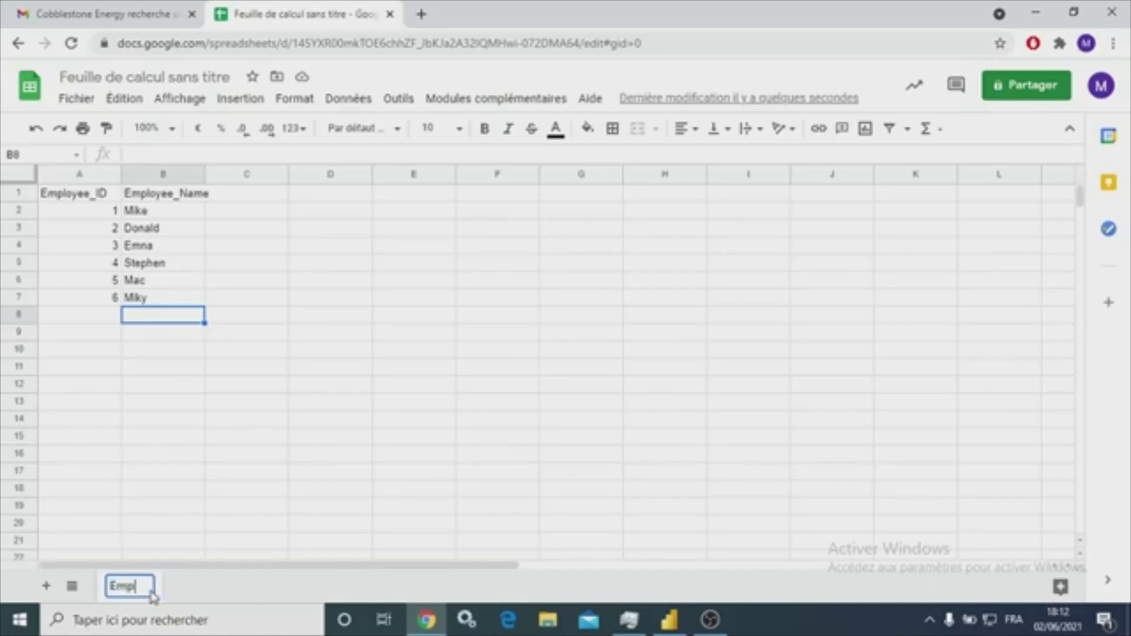
{"action": "type", "text": "loyee"}
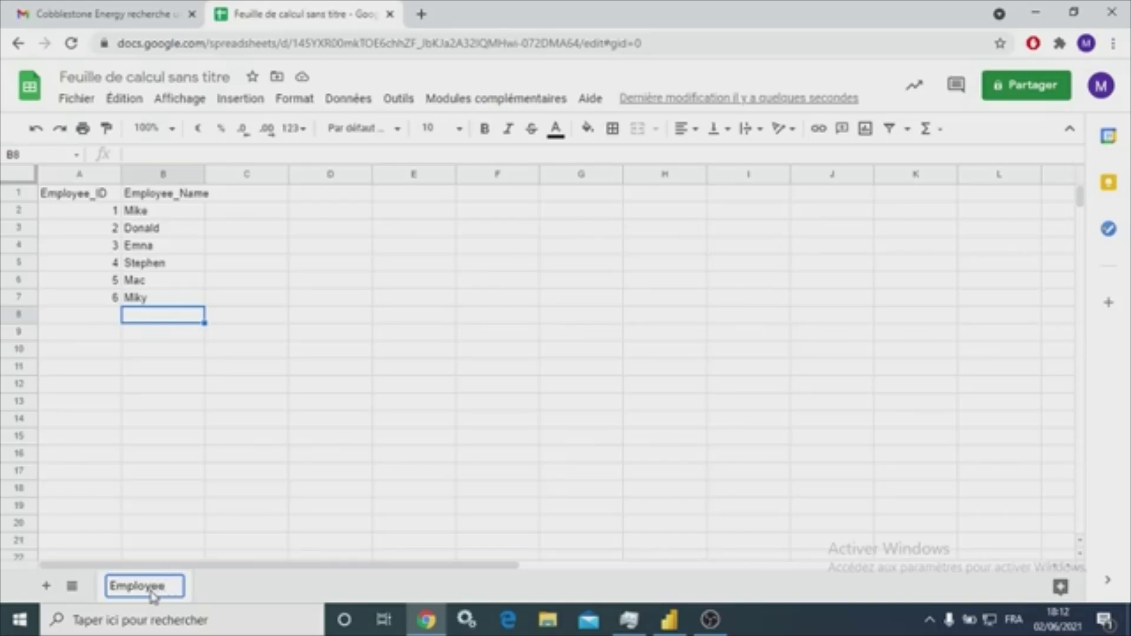
{"action": "type", "text": "Name"}
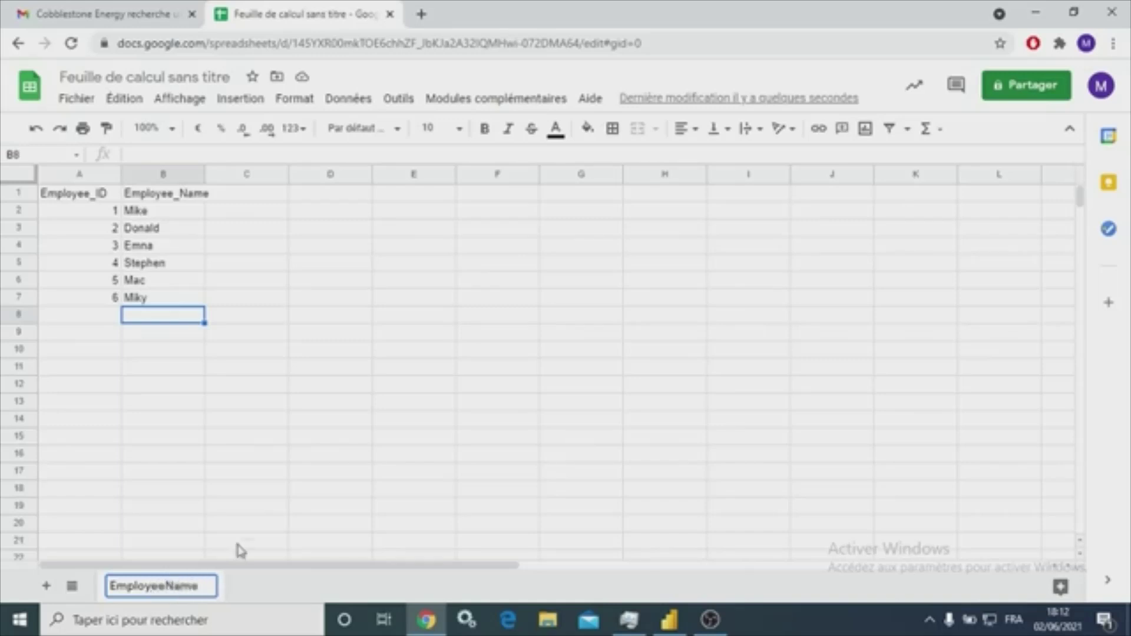
{"action": "key", "text": "Return"}
Add a second sheet and enter the headers Employee_ID in A1 and Job_Title in B1
{"action": "left_click", "coordinate": [46, 586]}
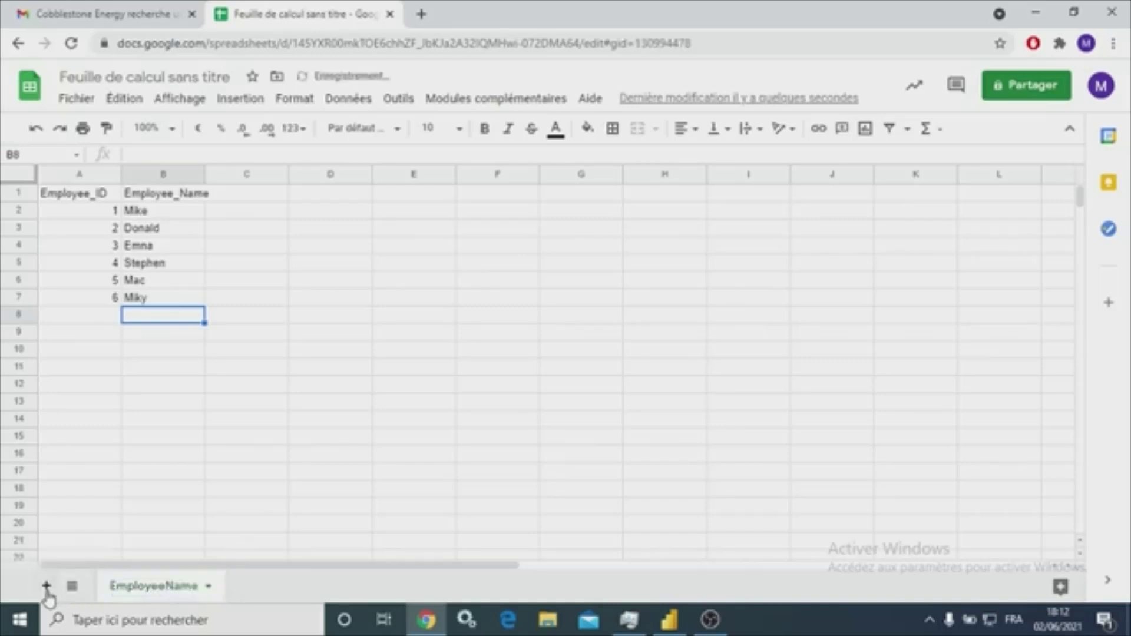
{"action": "double_click", "coordinate": [98, 195]}
{"action": "type", "text": "E"}
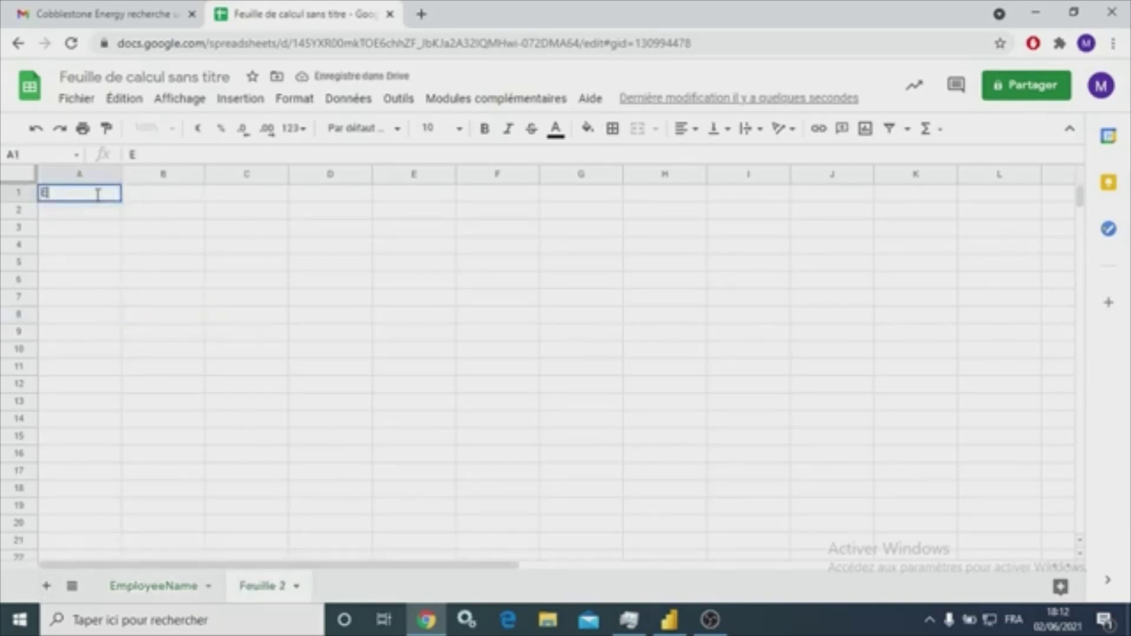
{"action": "type", "text": "mploye"}
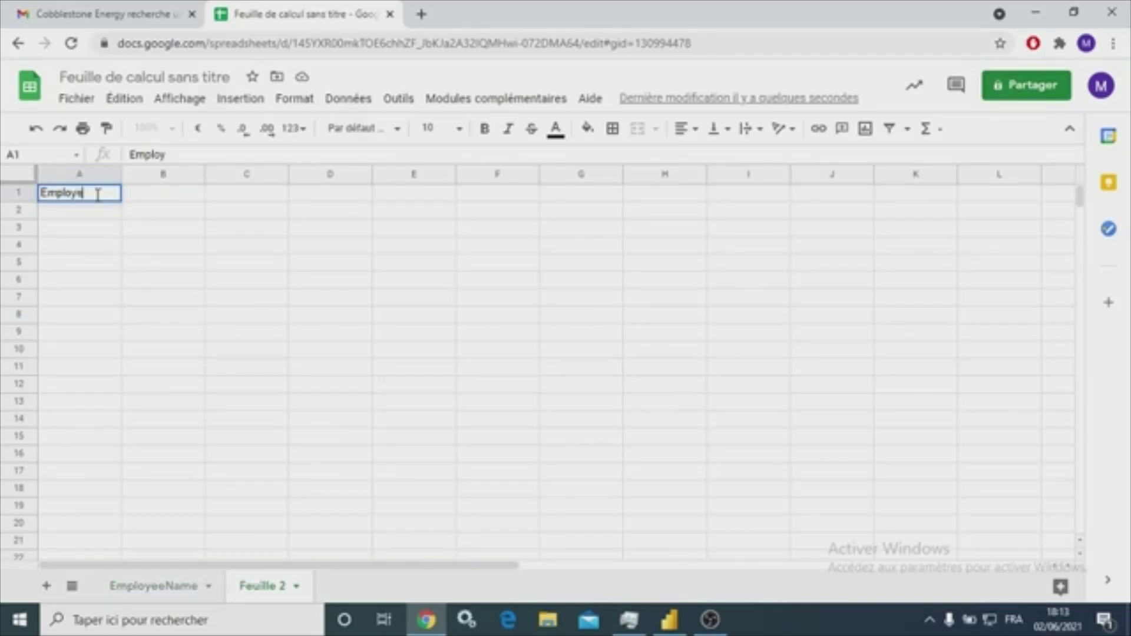
{"action": "type", "text": "e_ID"}
{"action": "left_click", "coordinate": [177, 196]}
{"action": "double_click", "coordinate": [178, 195]}
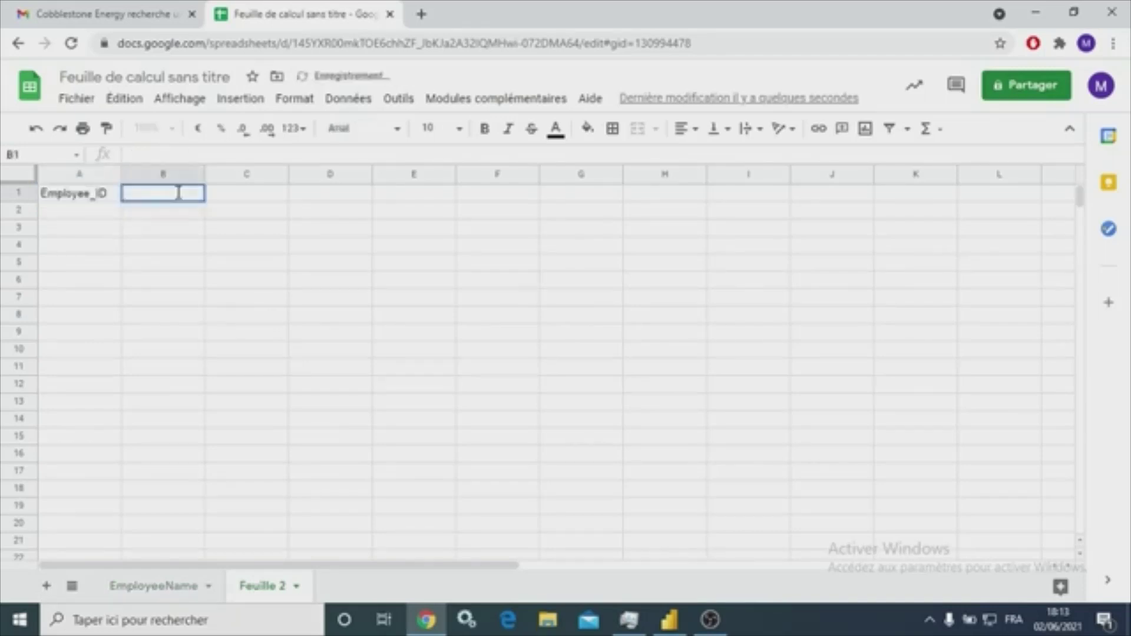
{"action": "type", "text": "Job_"}
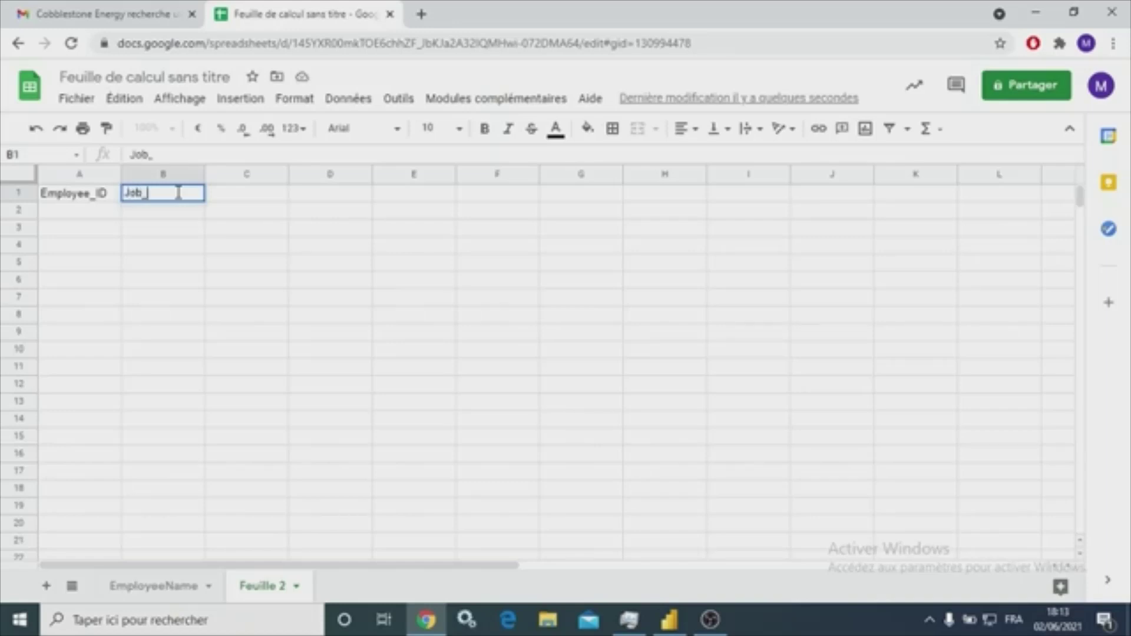
{"action": "type", "text": "Title"}
Fill the Employee_ID column in cells A2 to A8 with 1, 0, 2, 3, 4, 5 and 7
{"action": "double_click", "coordinate": [86, 212]}
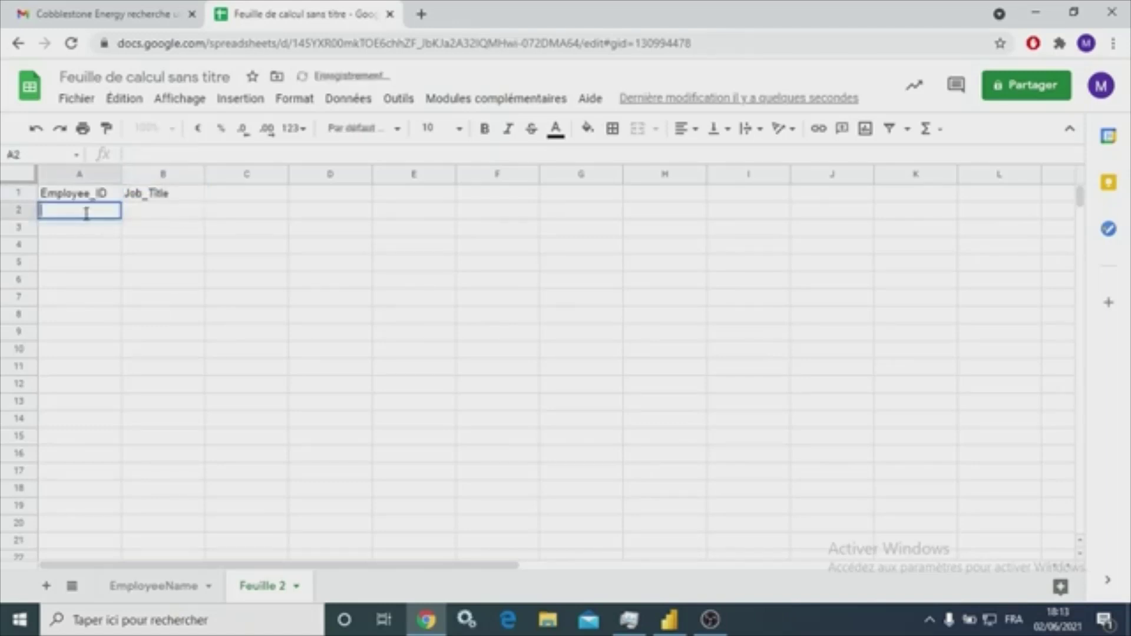
{"action": "type", "text": "1"}
{"action": "left_click", "coordinate": [91, 233]}
{"action": "type", "text": "0"}
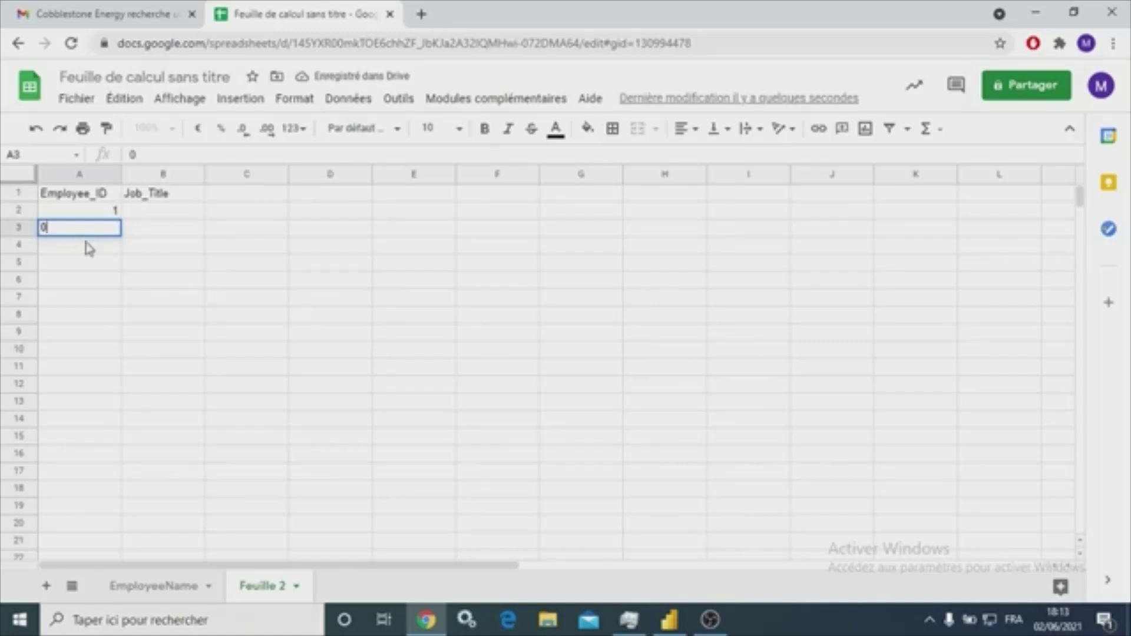
{"action": "left_click", "coordinate": [89, 248]}
{"action": "type", "text": "2"}
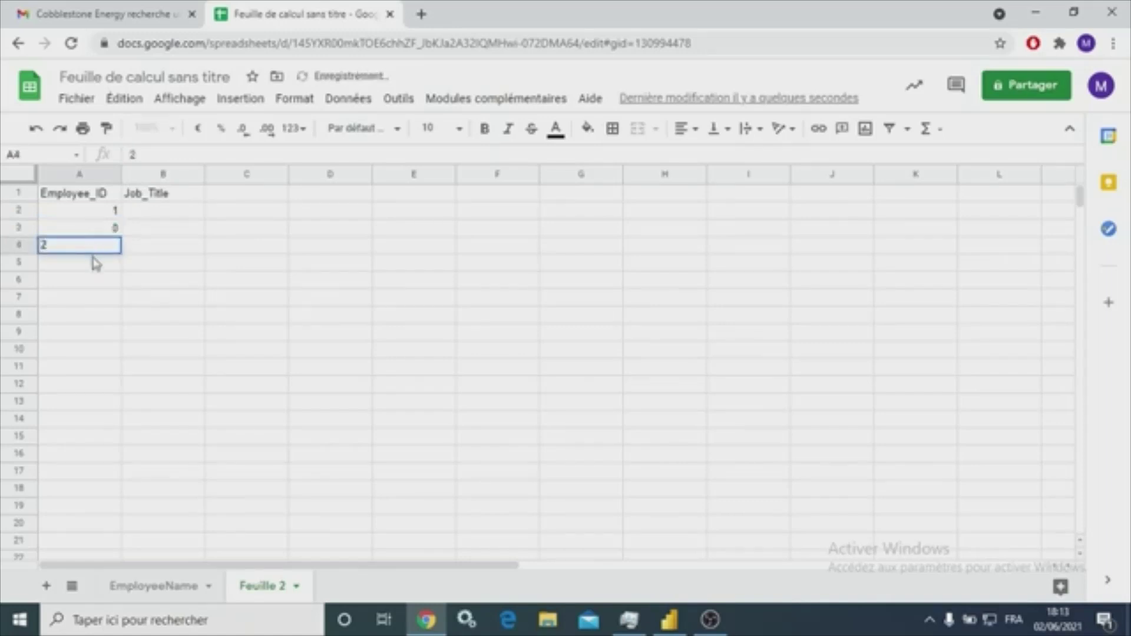
{"action": "left_click", "coordinate": [94, 264]}
{"action": "type", "text": "3"}
{"action": "left_click", "coordinate": [100, 279]}
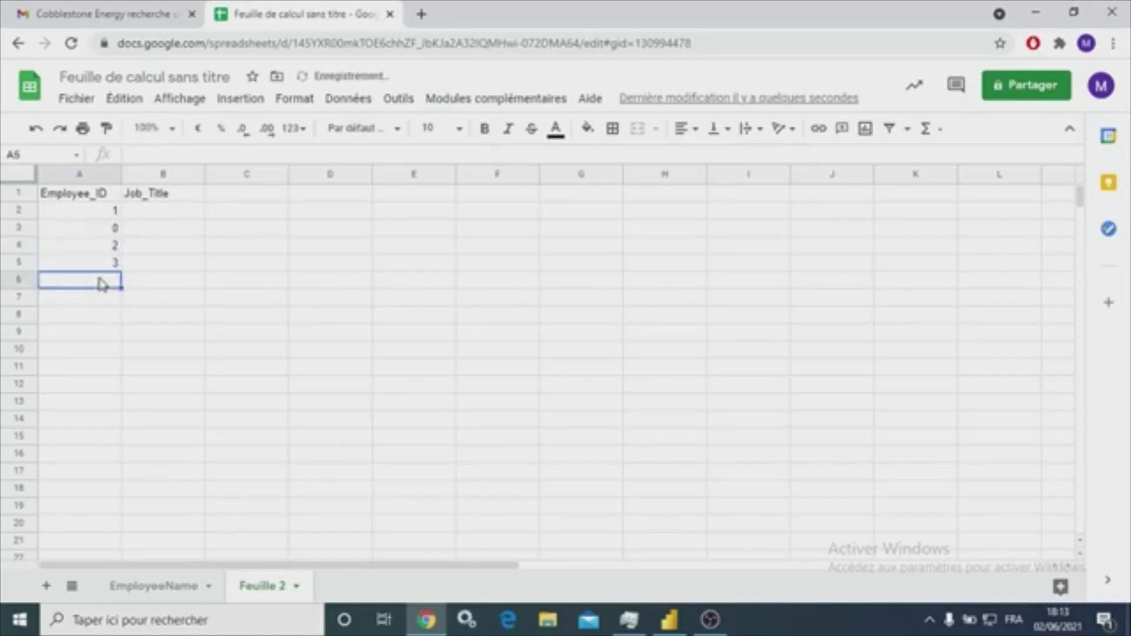
{"action": "type", "text": "4"}
{"action": "left_click", "coordinate": [105, 302]}
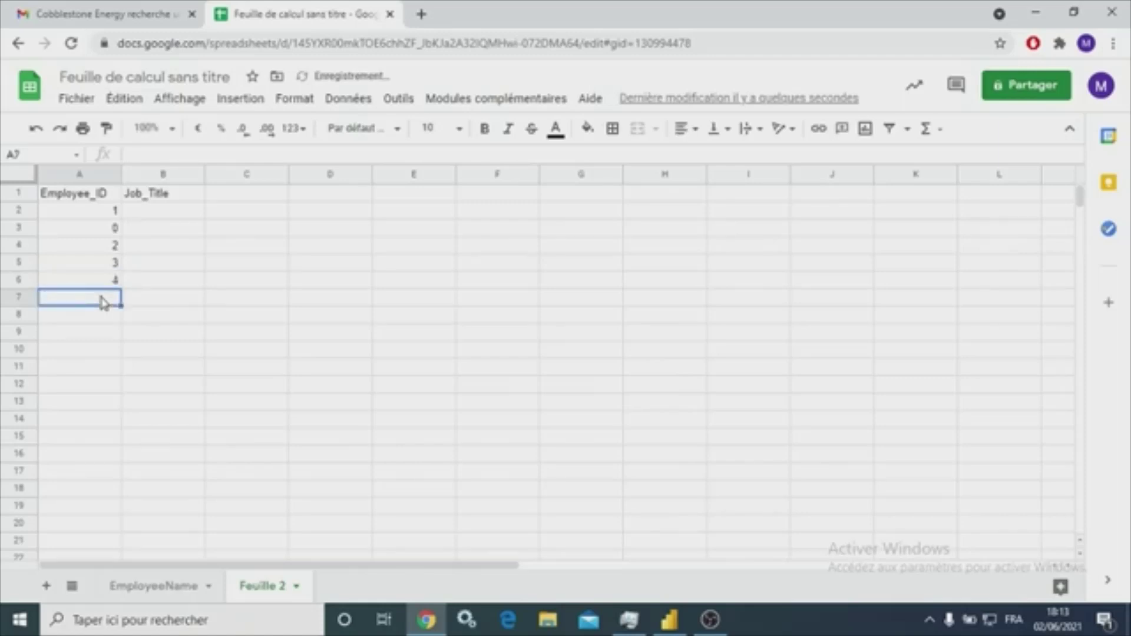
{"action": "type", "text": "5"}
{"action": "left_click", "coordinate": [100, 315]}
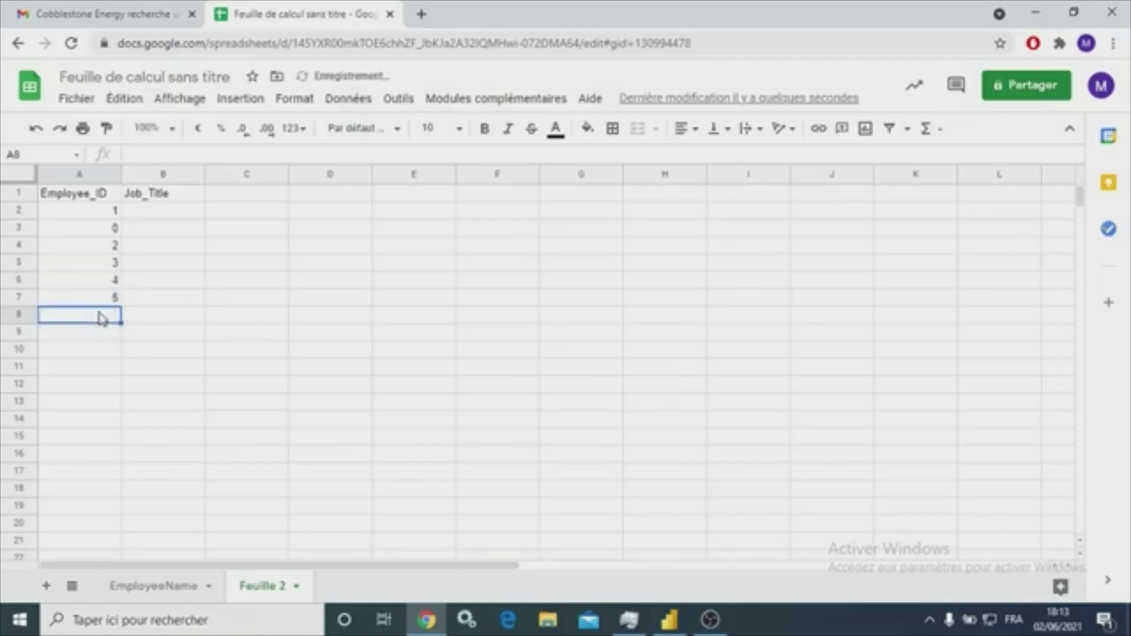
{"action": "type", "text": "7"}
Enter the job titles Sales Manager in B2 and Advisor Manager in B3
{"action": "left_click", "coordinate": [151, 214]}
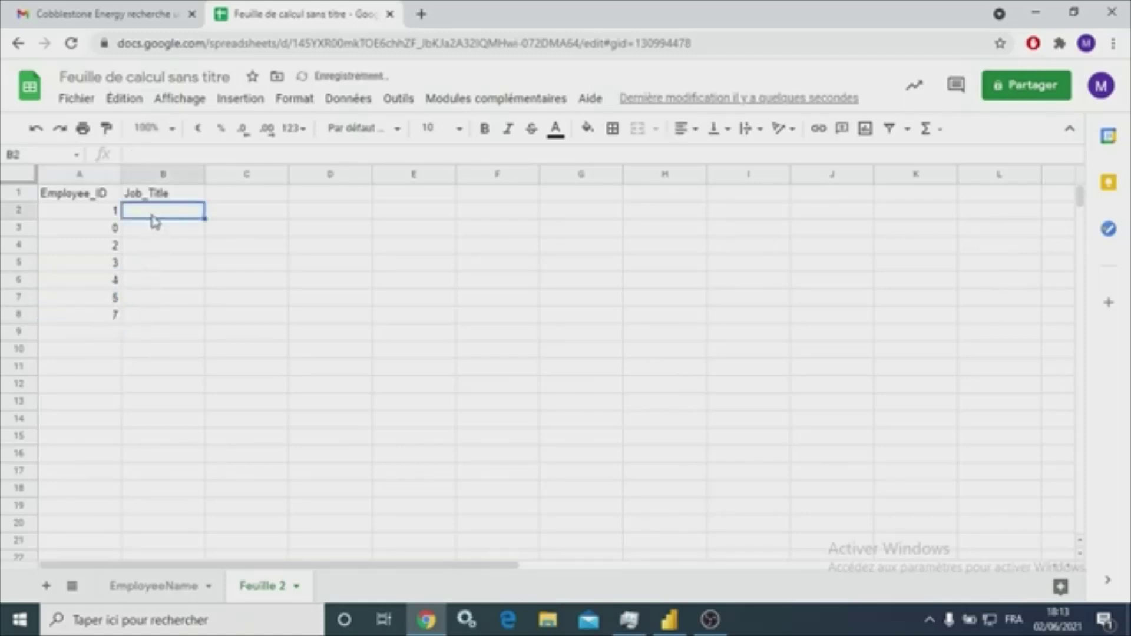
{"action": "type", "text": "S"}
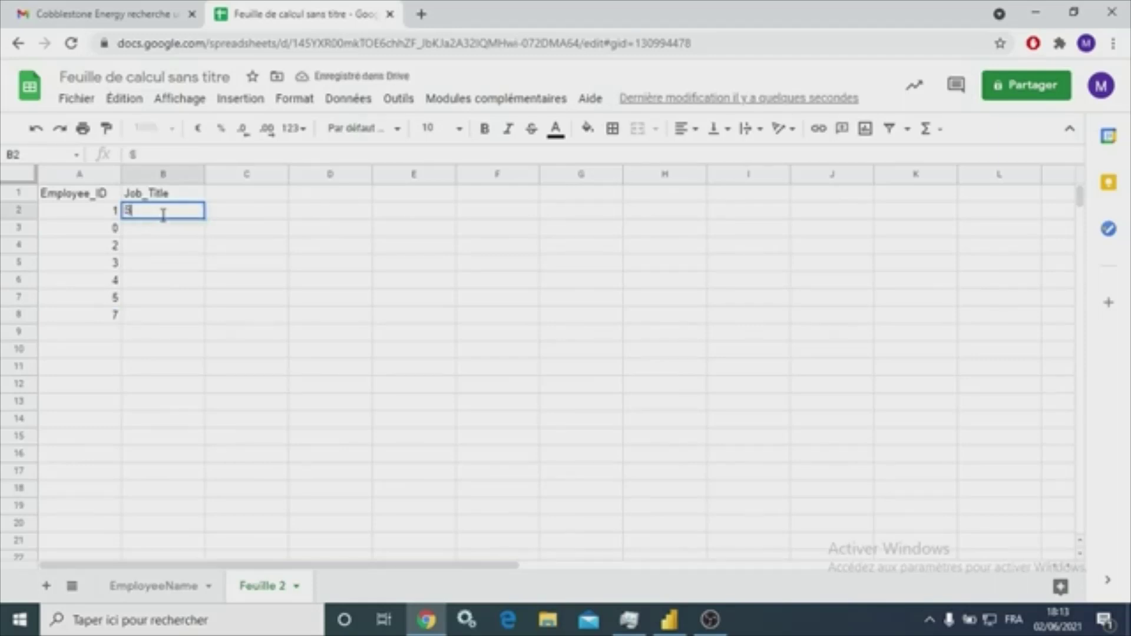
{"action": "type", "text": "ales Manager"}
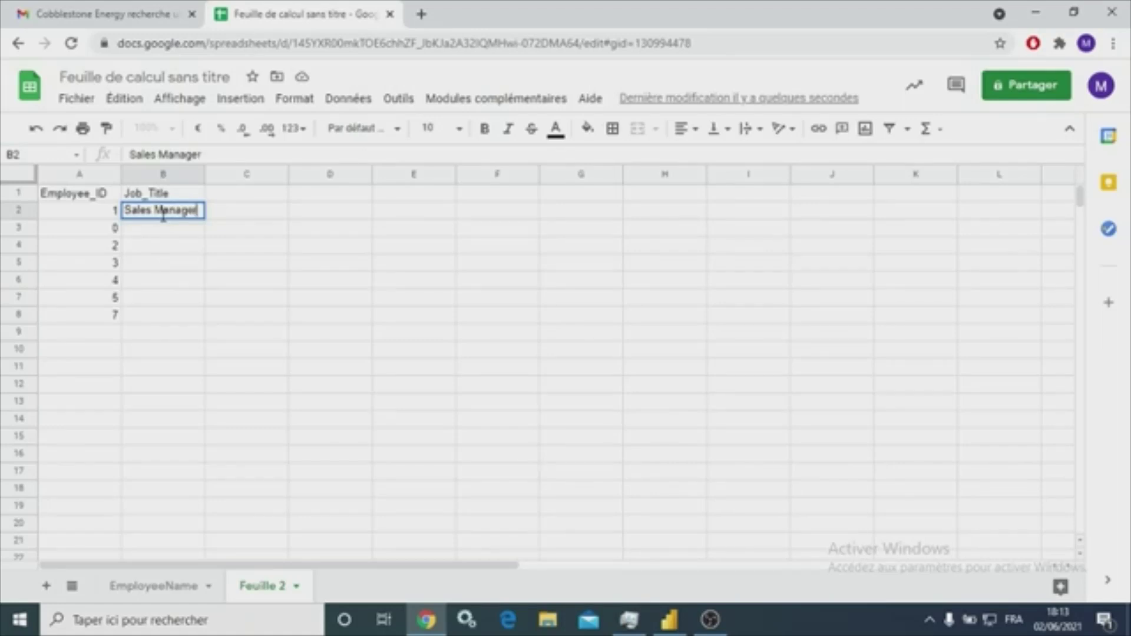
{"action": "left_click", "coordinate": [159, 227]}
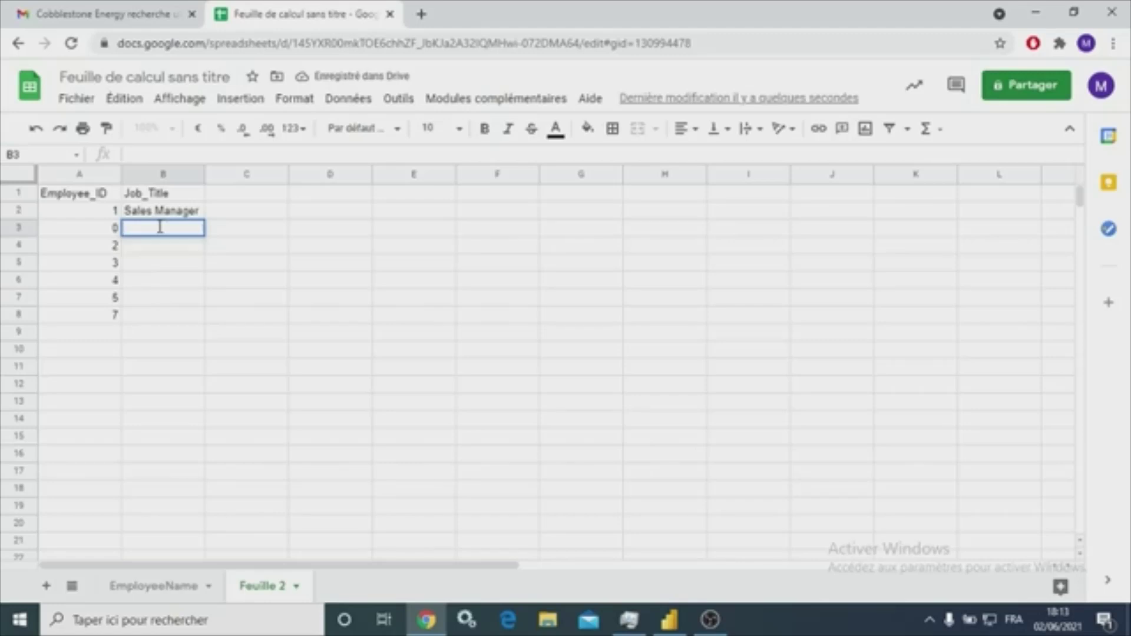
{"action": "type", "text": "Adv"}
{"action": "type", "text": "i"}
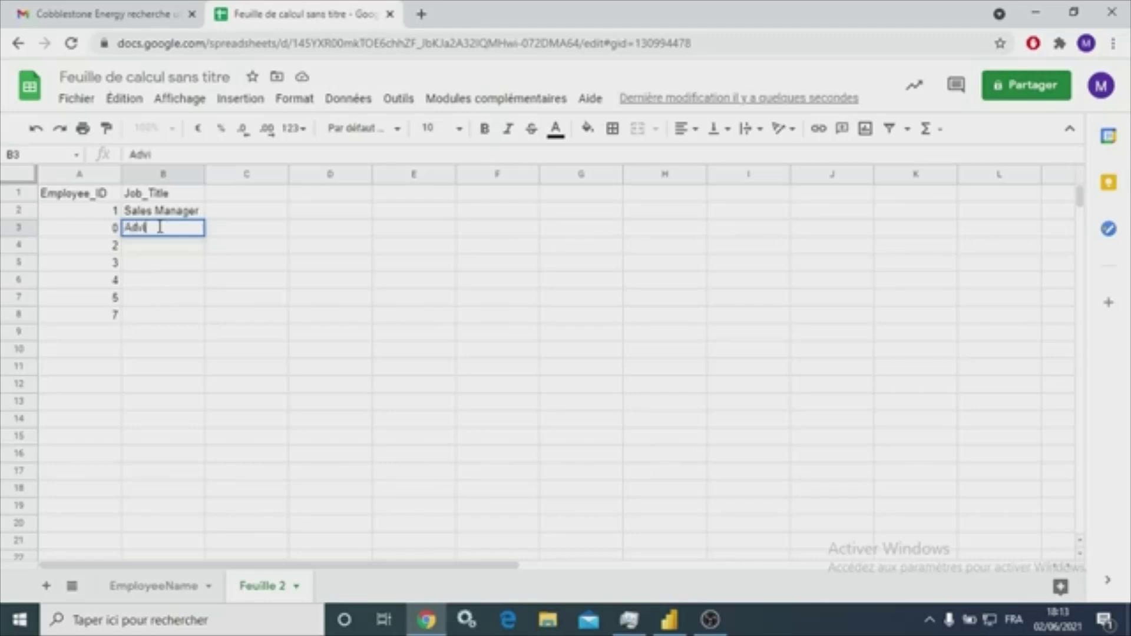
{"action": "type", "text": "sor Manager"}
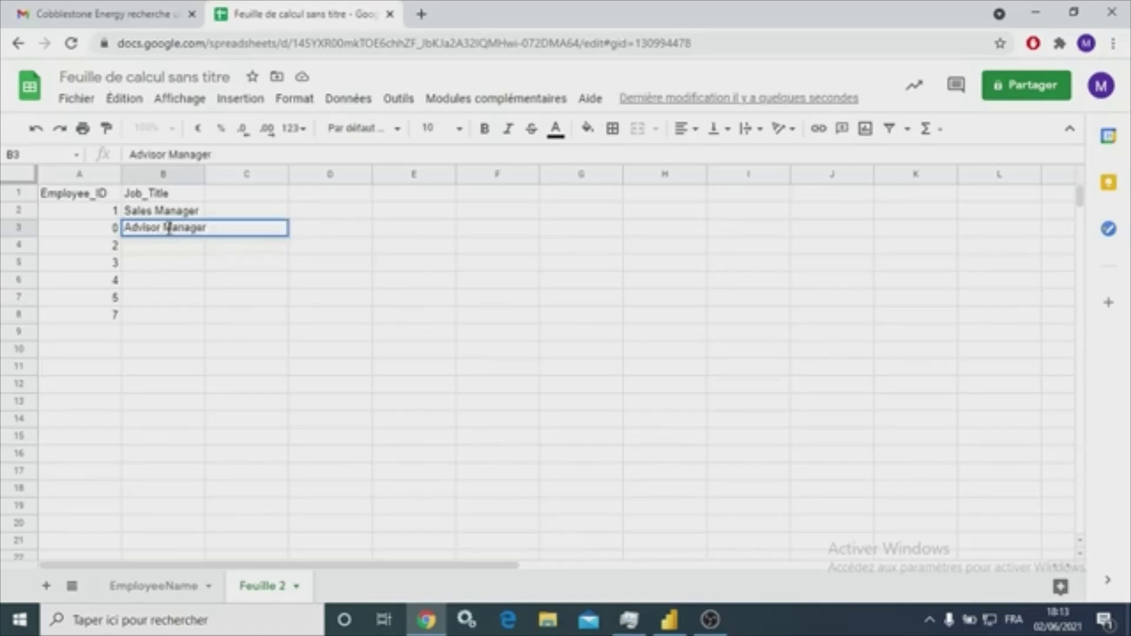
Enter the job titles IT Developer in B4 and Program Analyst in B5
{"action": "left_click", "coordinate": [164, 249]}
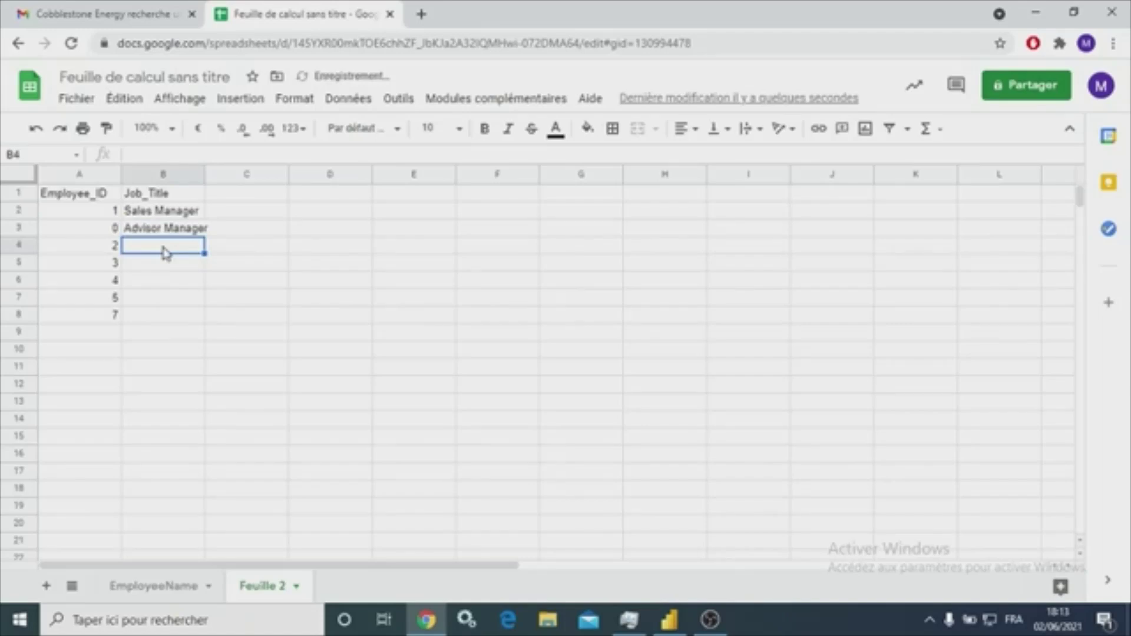
{"action": "double_click", "coordinate": [164, 247]}
{"action": "type", "text": "I"}
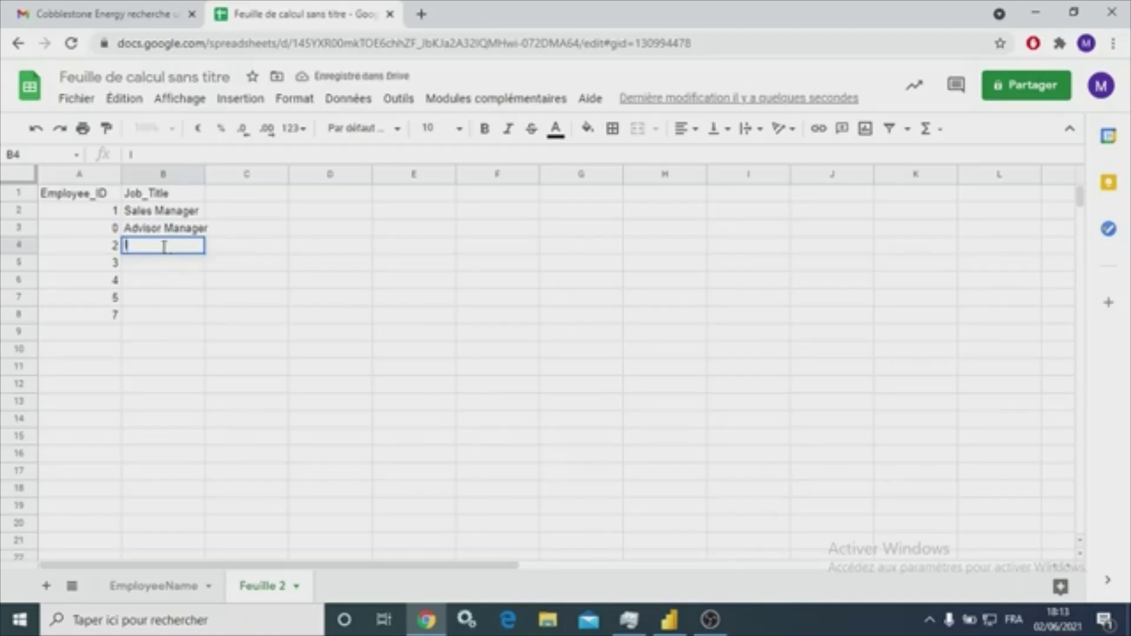
{"action": "type", "text": "t"}
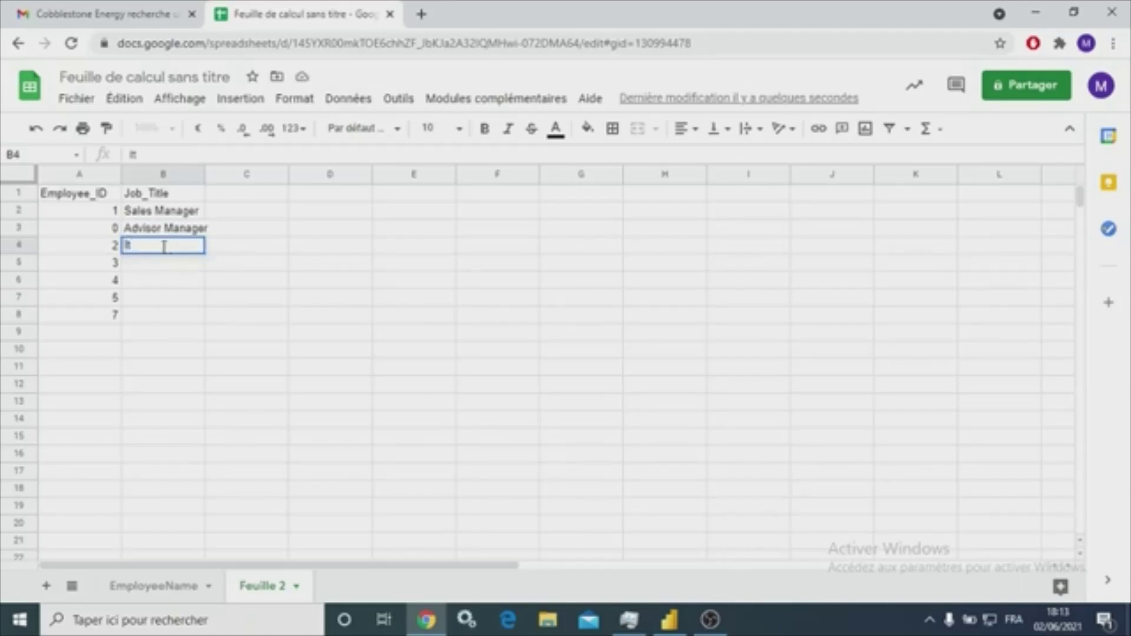
{"action": "key", "text": "BackSpace"}
{"action": "type", "text": "T Develo"}
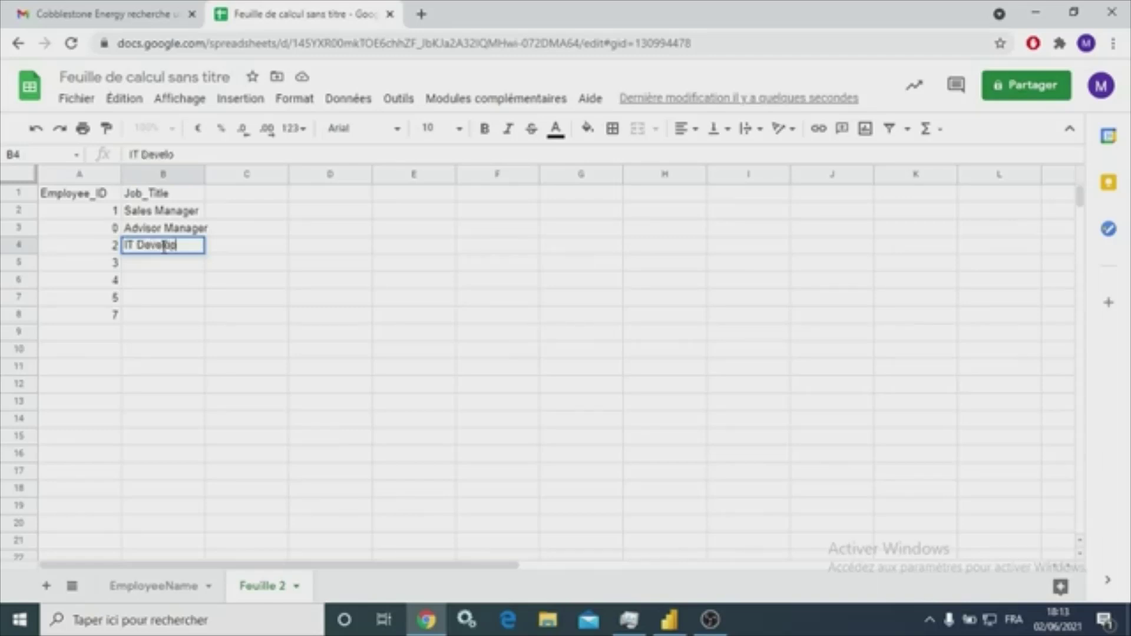
{"action": "type", "text": "per"}
{"action": "left_click", "coordinate": [167, 262]}
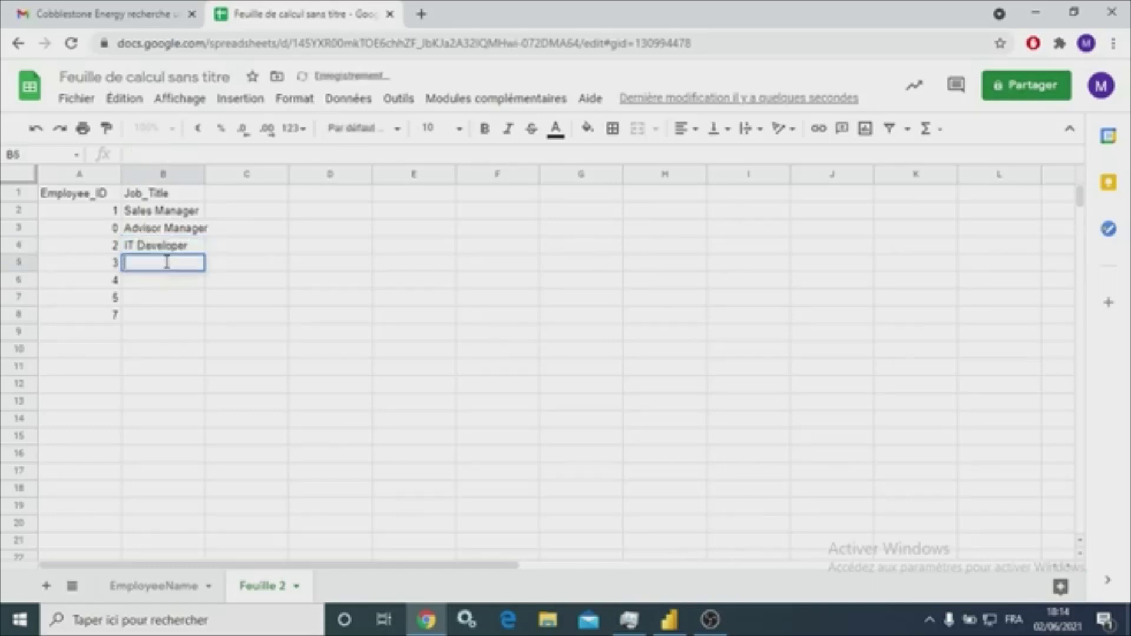
{"action": "double_click", "coordinate": [167, 262]}
{"action": "type", "text": "Program"}
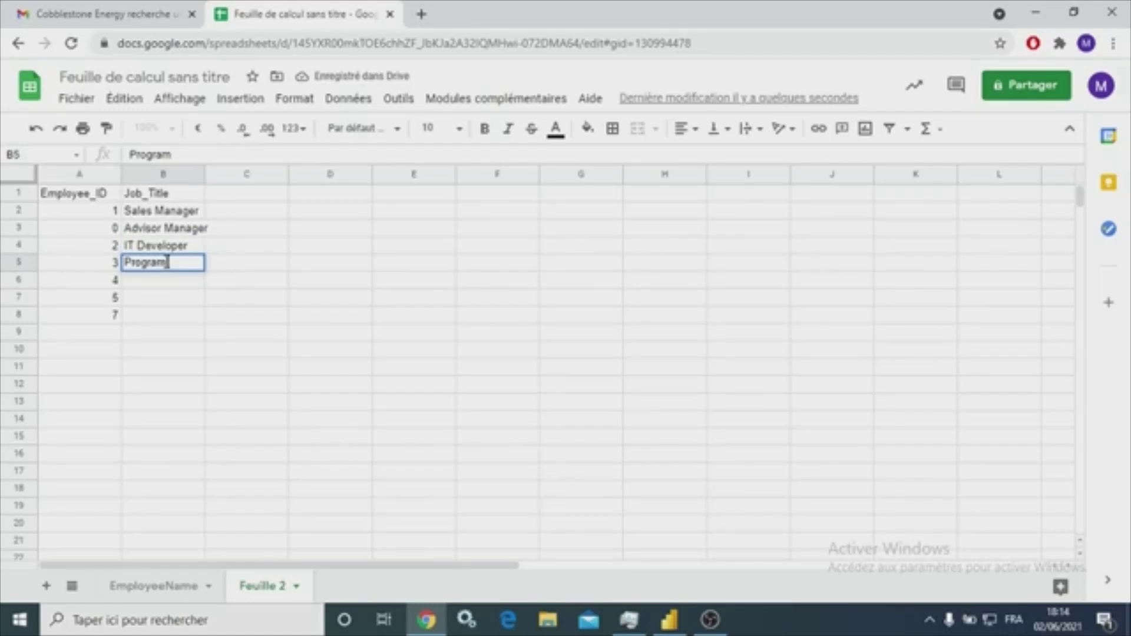
{"action": "type", "text": " Analyst"}
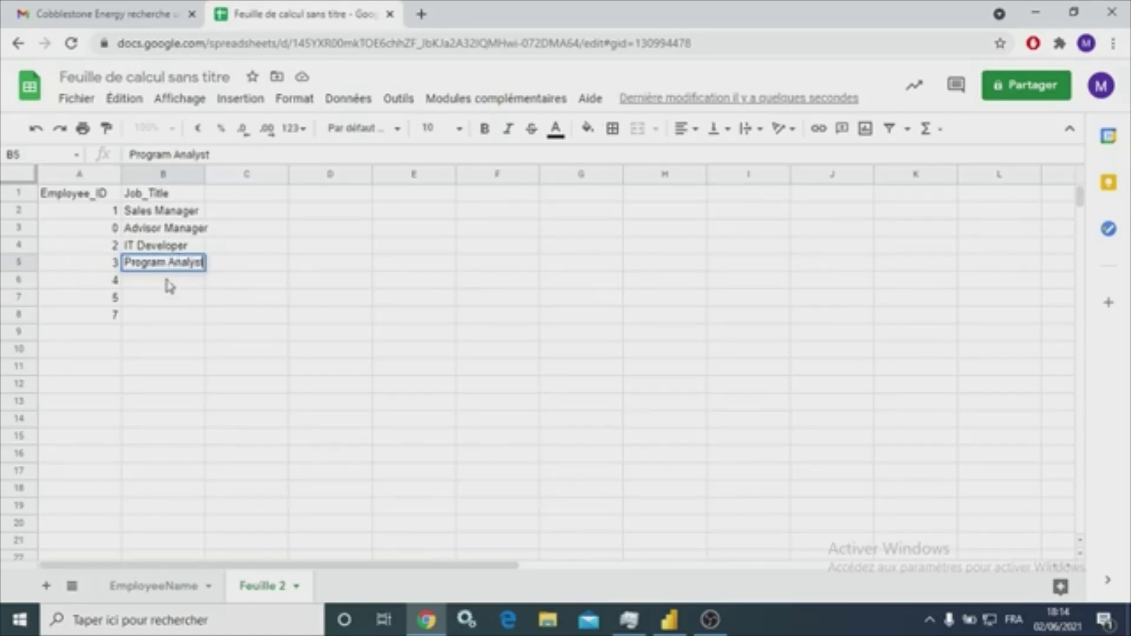
Complete the Job_Title column with Sales Assistant in B6, Manager in B7 and CEO in B8
{"action": "double_click", "coordinate": [168, 281]}
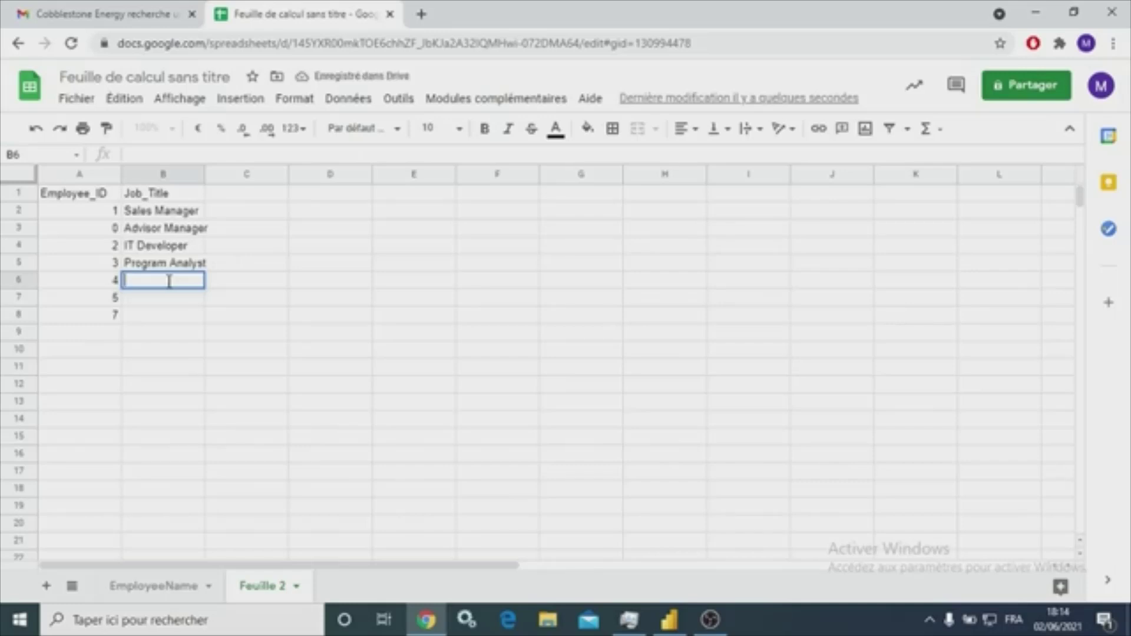
{"action": "type", "text": "Sale"}
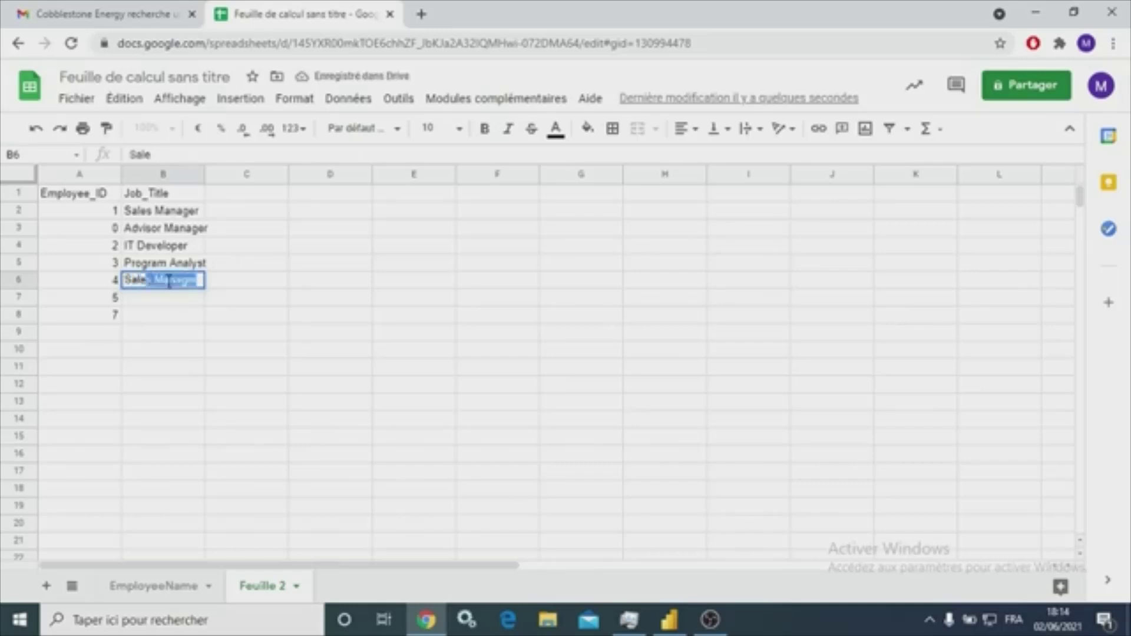
{"action": "type", "text": "s Assis"}
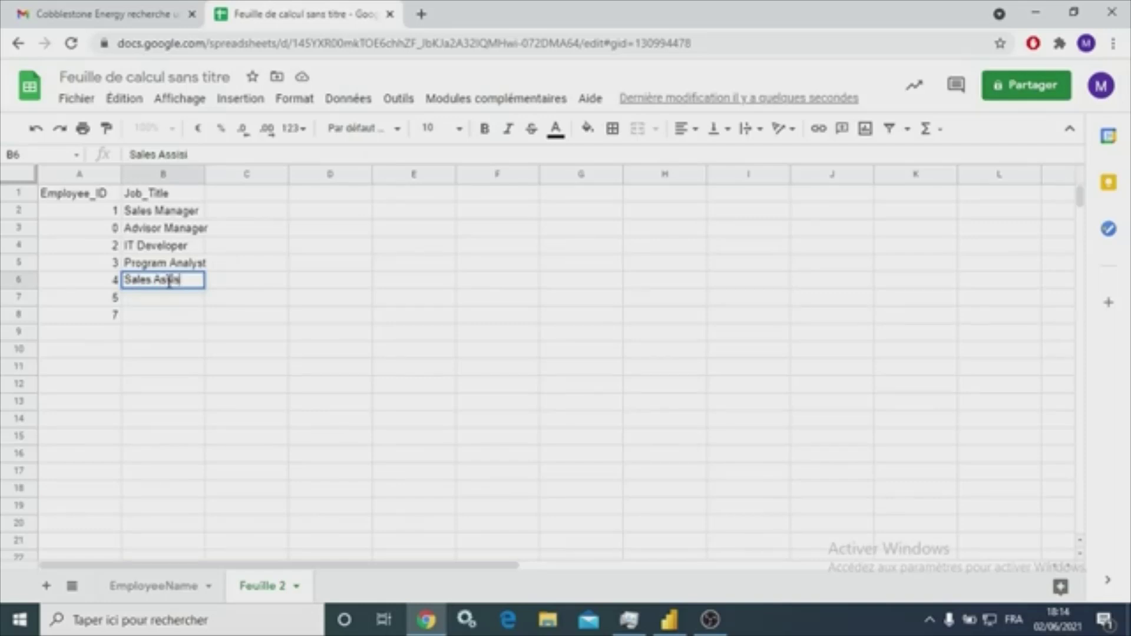
{"action": "type", "text": "tant"}
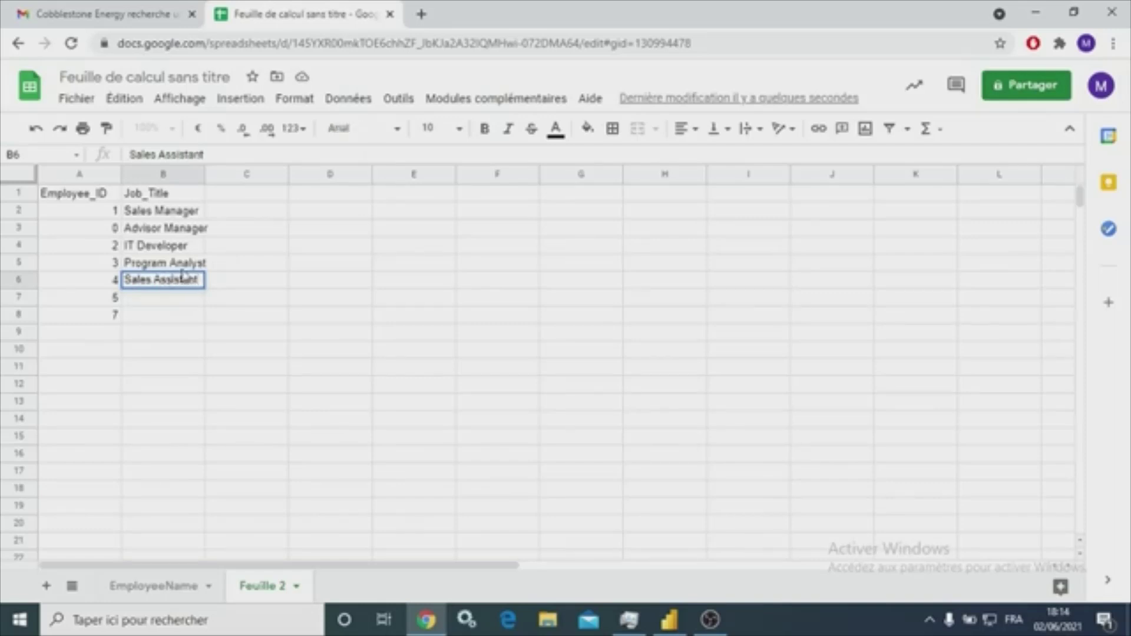
{"action": "double_click", "coordinate": [179, 296]}
{"action": "type", "text": "M"}
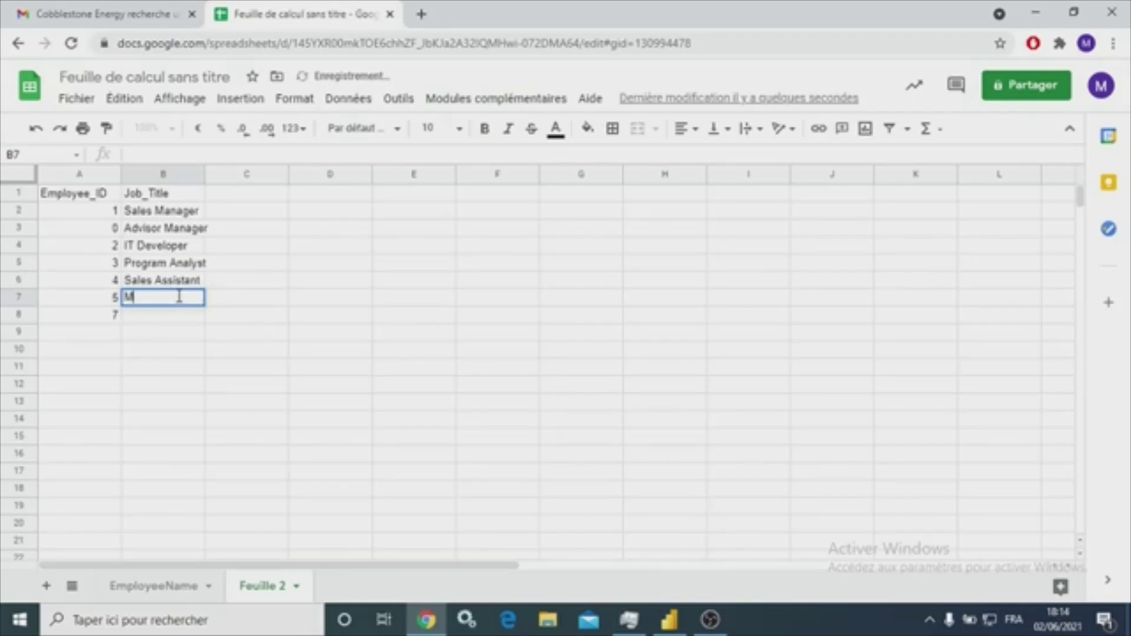
{"action": "type", "text": "anager"}
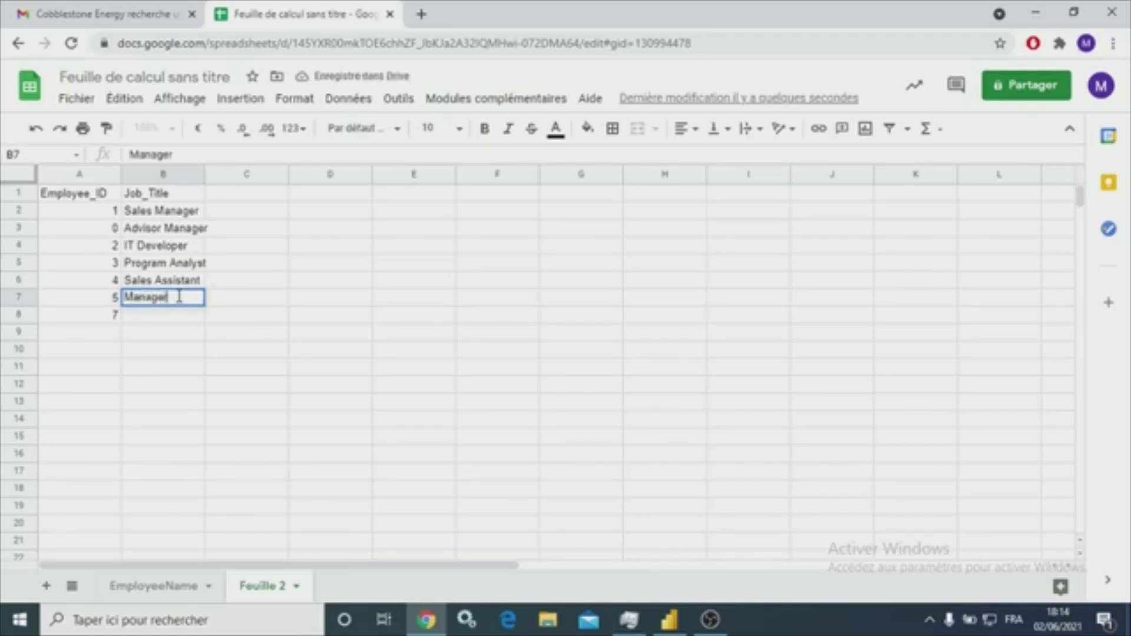
{"action": "double_click", "coordinate": [145, 316]}
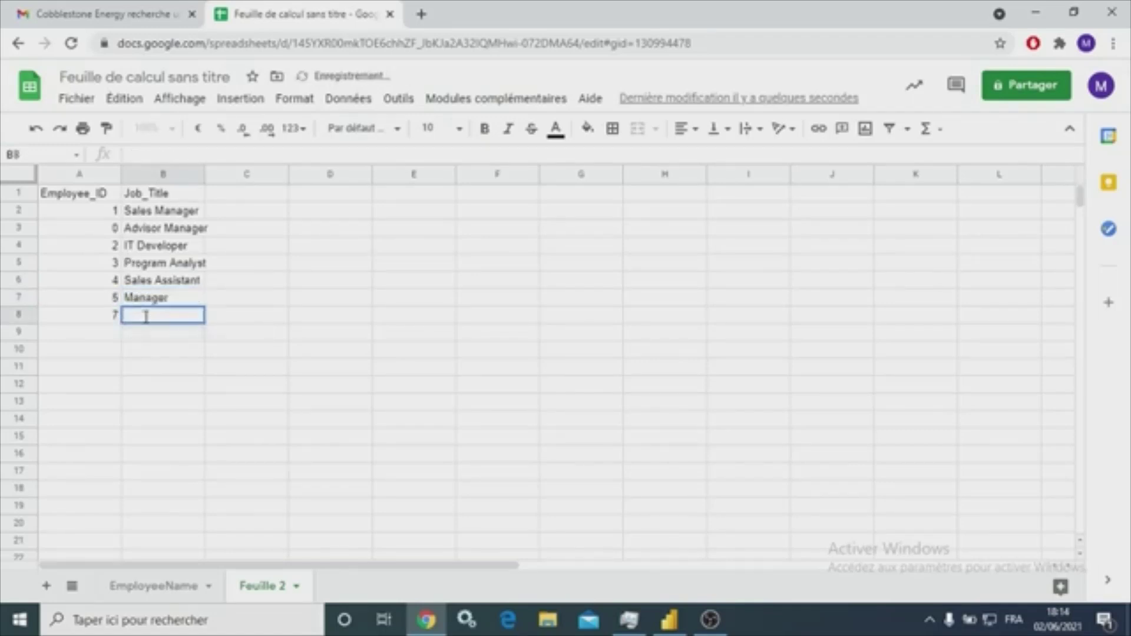
{"action": "type", "text": "CEO"}
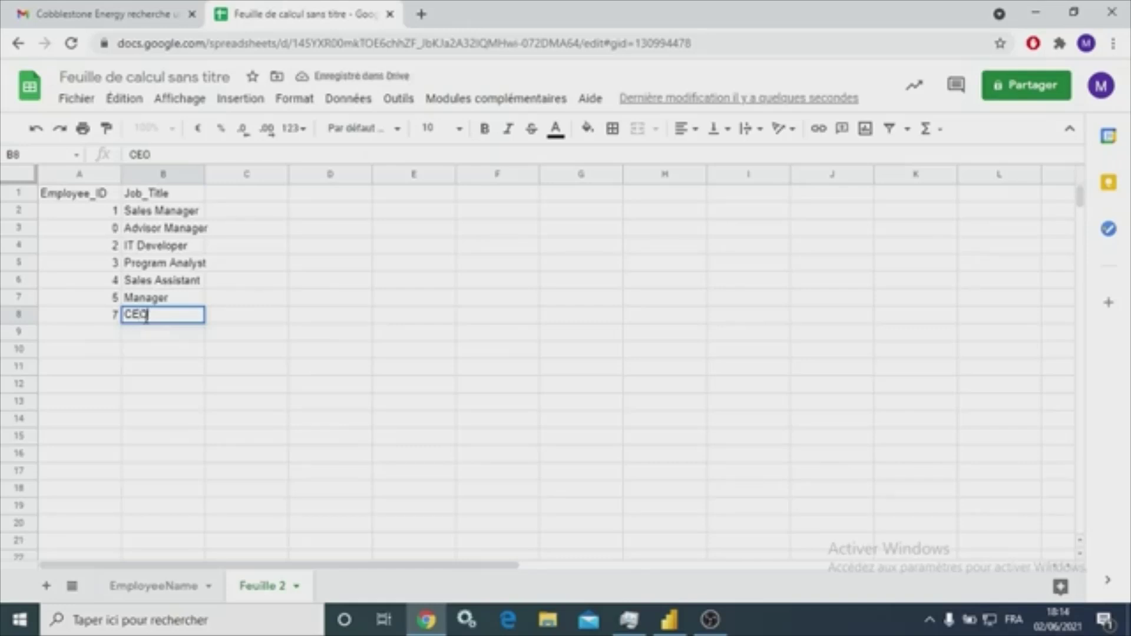
{"action": "left_click", "coordinate": [216, 338]}
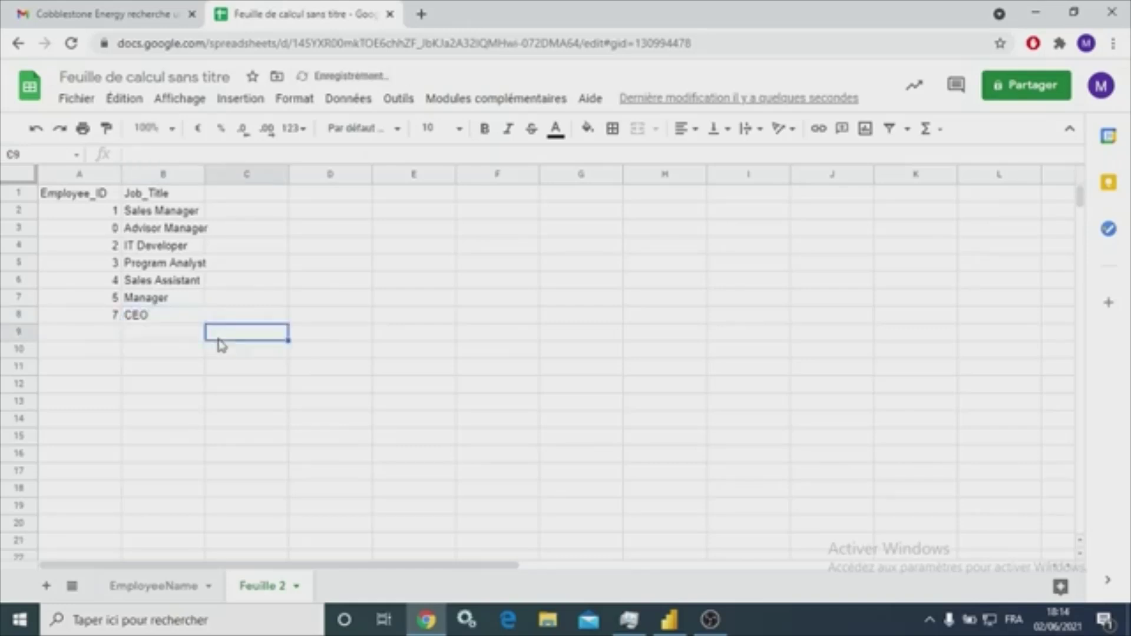
Rename the second sheet, Feuille 2, as JobTitle
{"action": "double_click", "coordinate": [269, 588]}
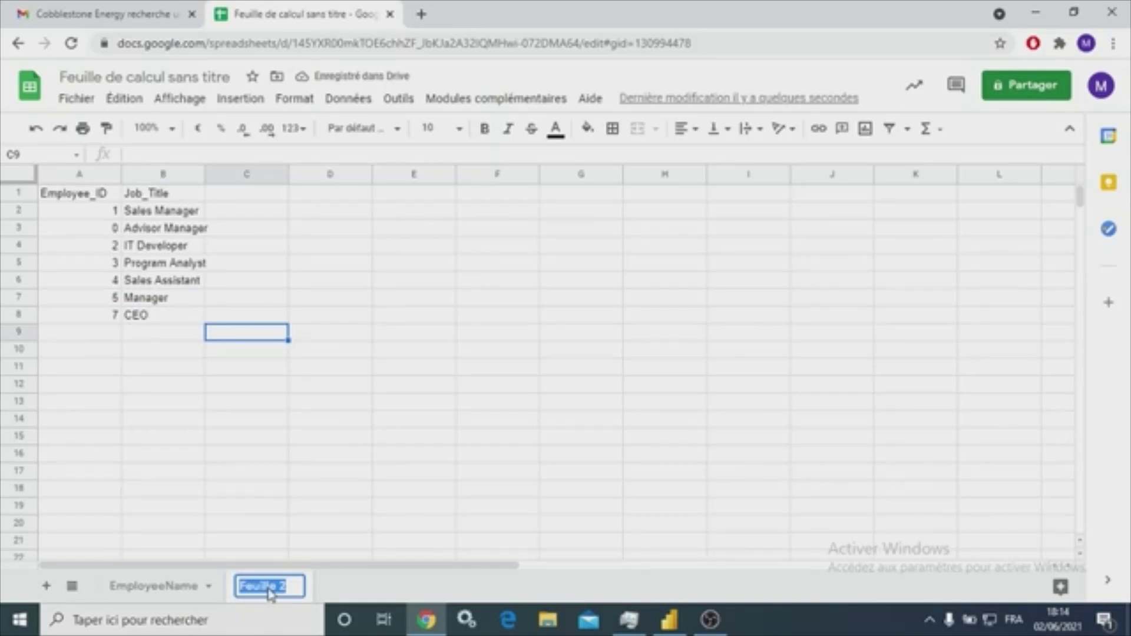
{"action": "type", "text": "Job"}
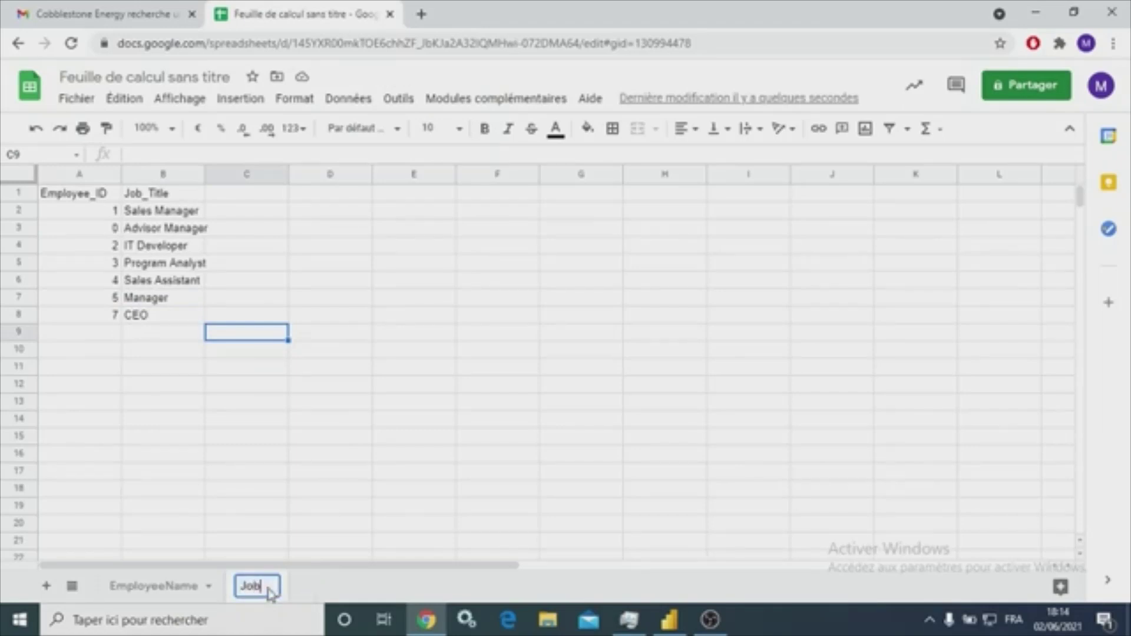
{"action": "type", "text": "Title"}
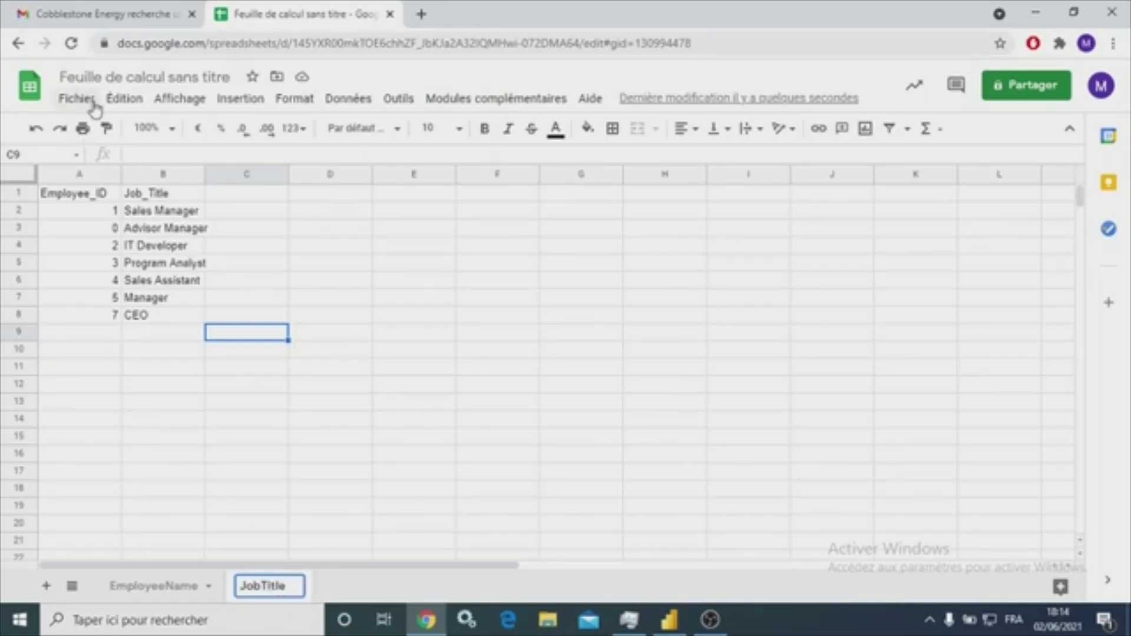
{"action": "left_click", "coordinate": [76, 98]}
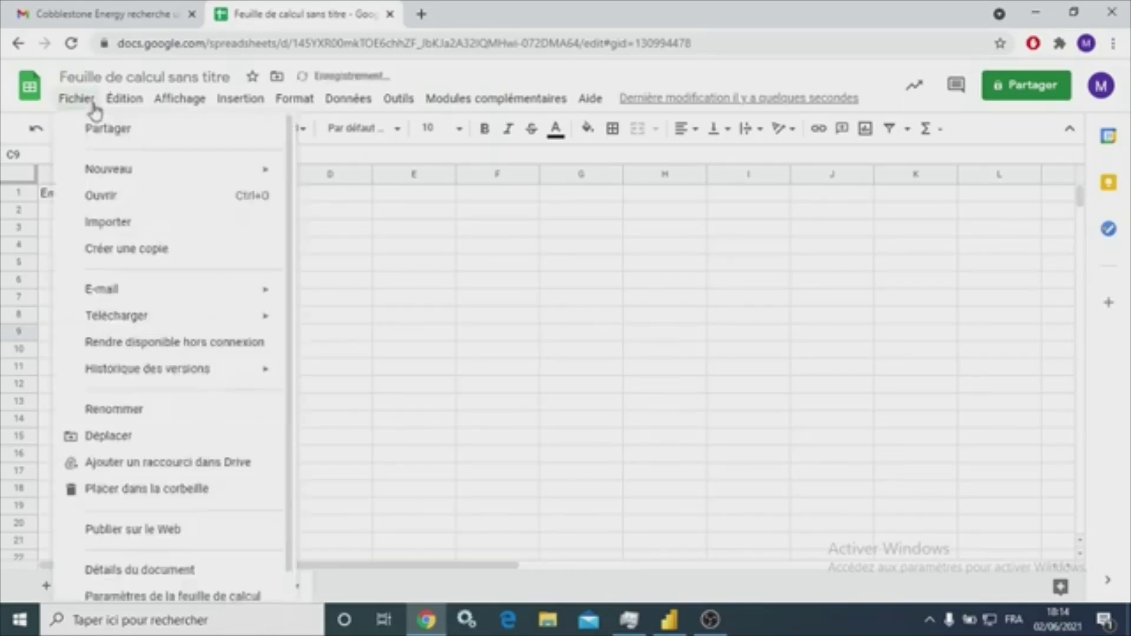
Rename the spreadsheet file as Employee_Data
{"action": "left_click", "coordinate": [149, 78]}
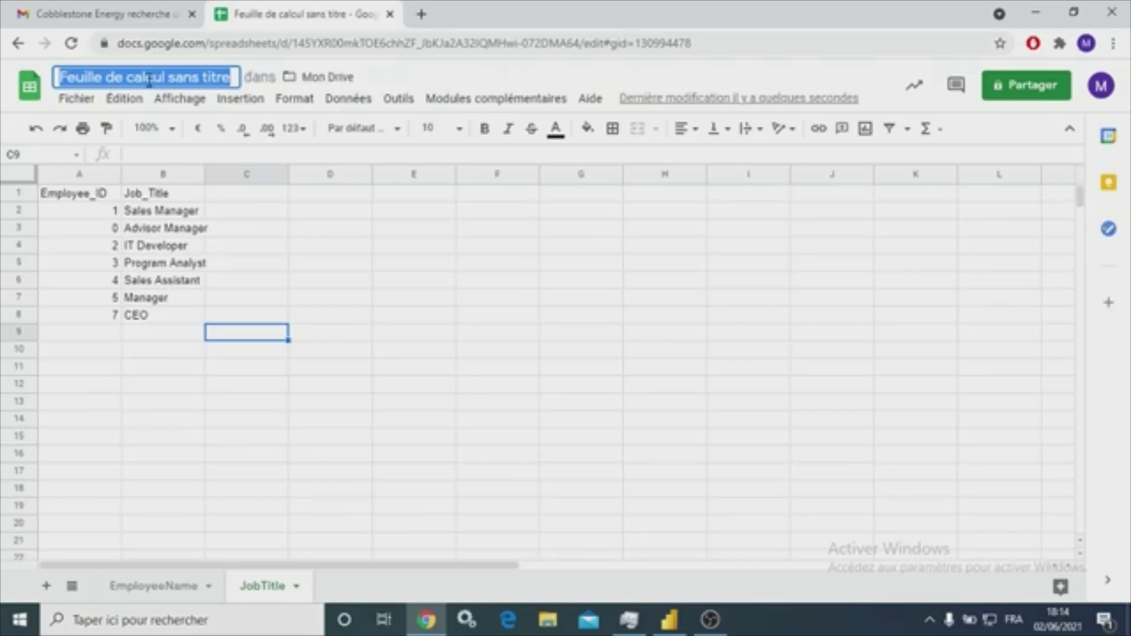
{"action": "type", "text": "Emplo"}
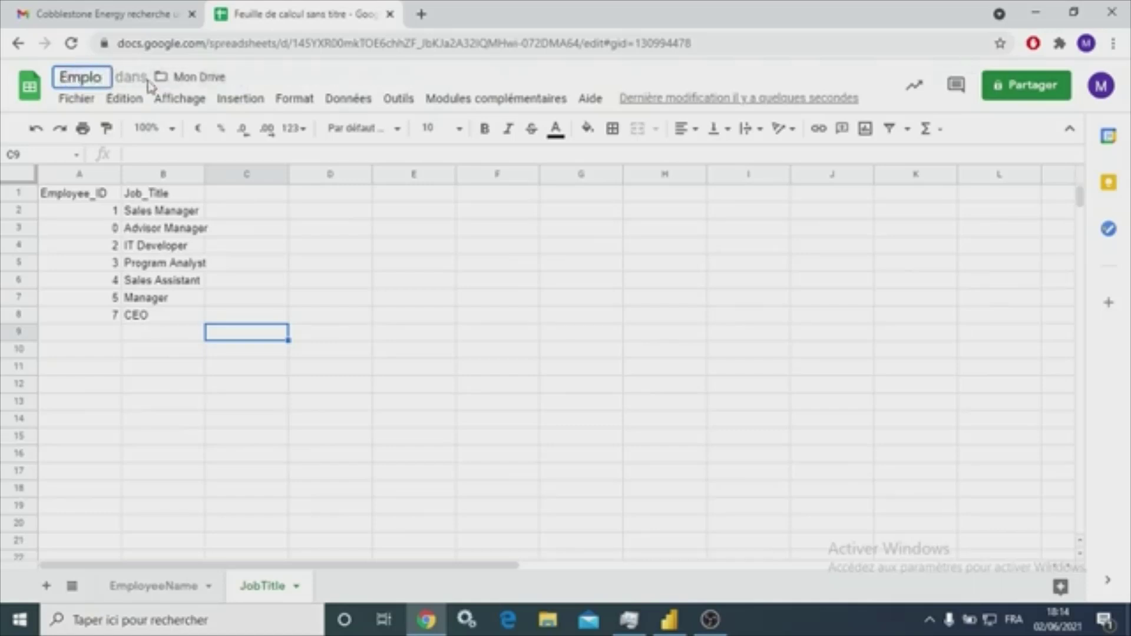
{"action": "type", "text": "yee_ID"}
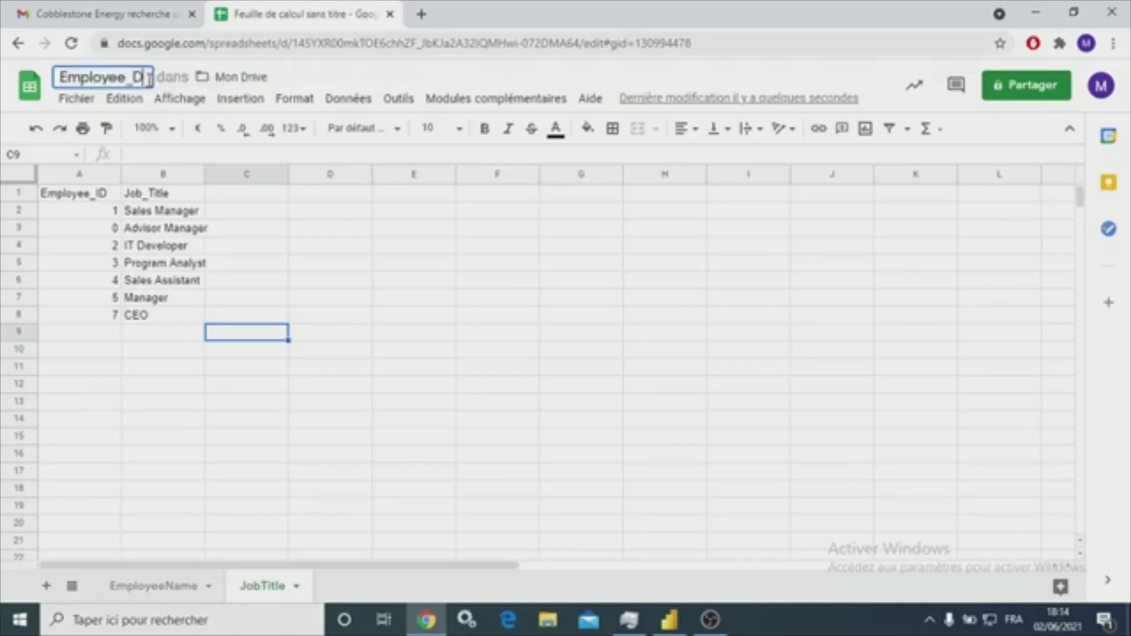
{"action": "type", "text": "ata"}
{"action": "left_click", "coordinate": [398, 80]}
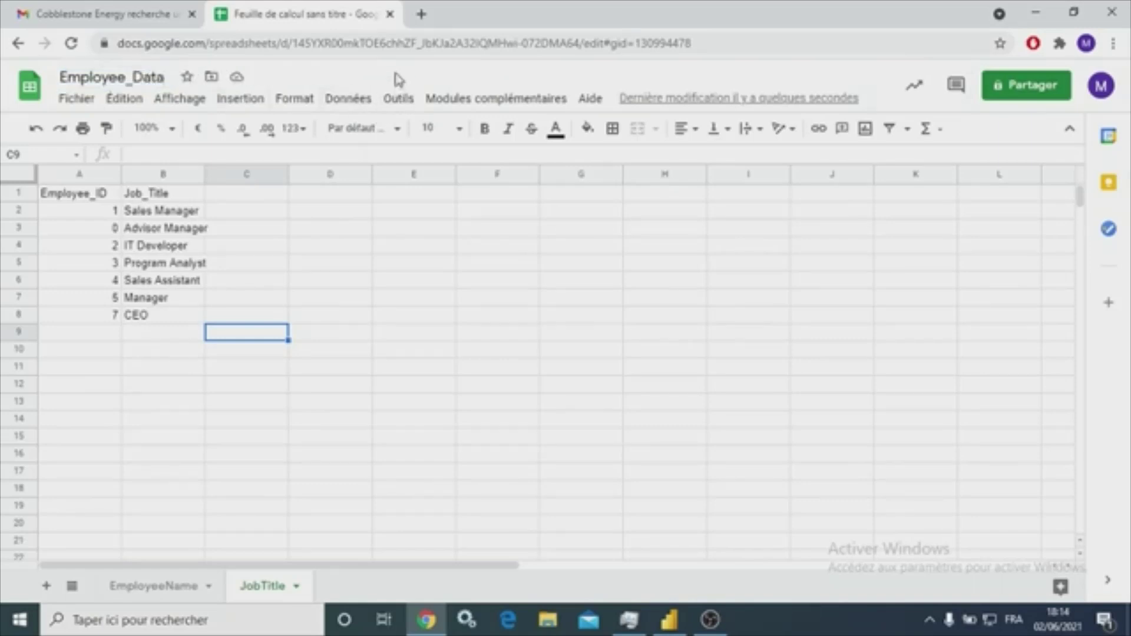
Download the spreadsheet in Microsoft Excel (XLSX) format
{"action": "left_click", "coordinate": [79, 99]}
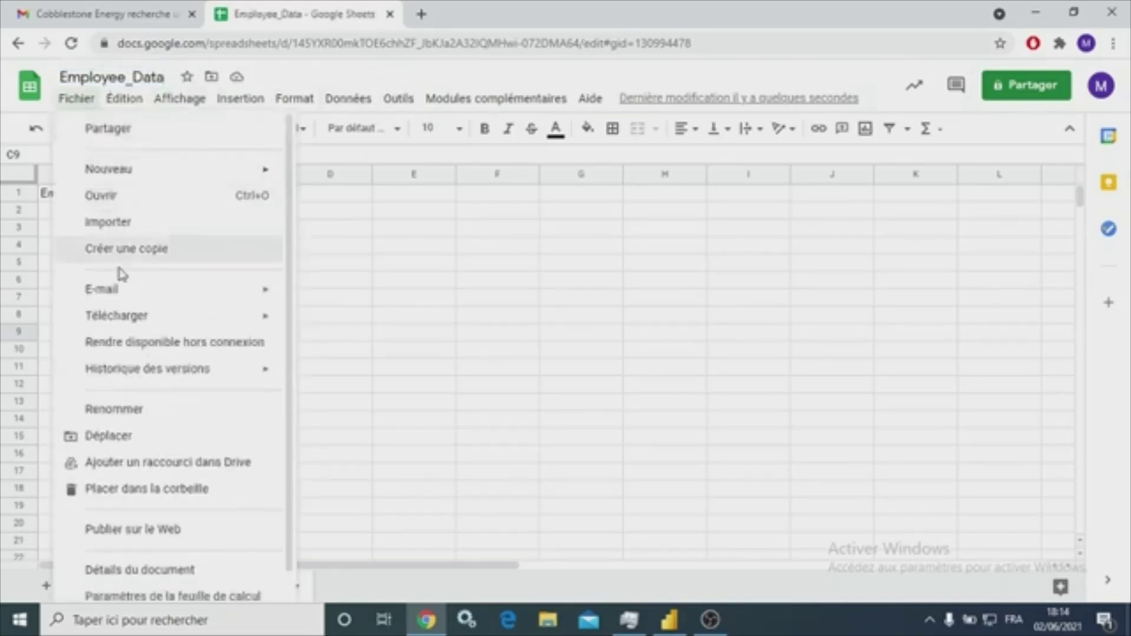
{"action": "mouse_move", "coordinate": [151, 316]}
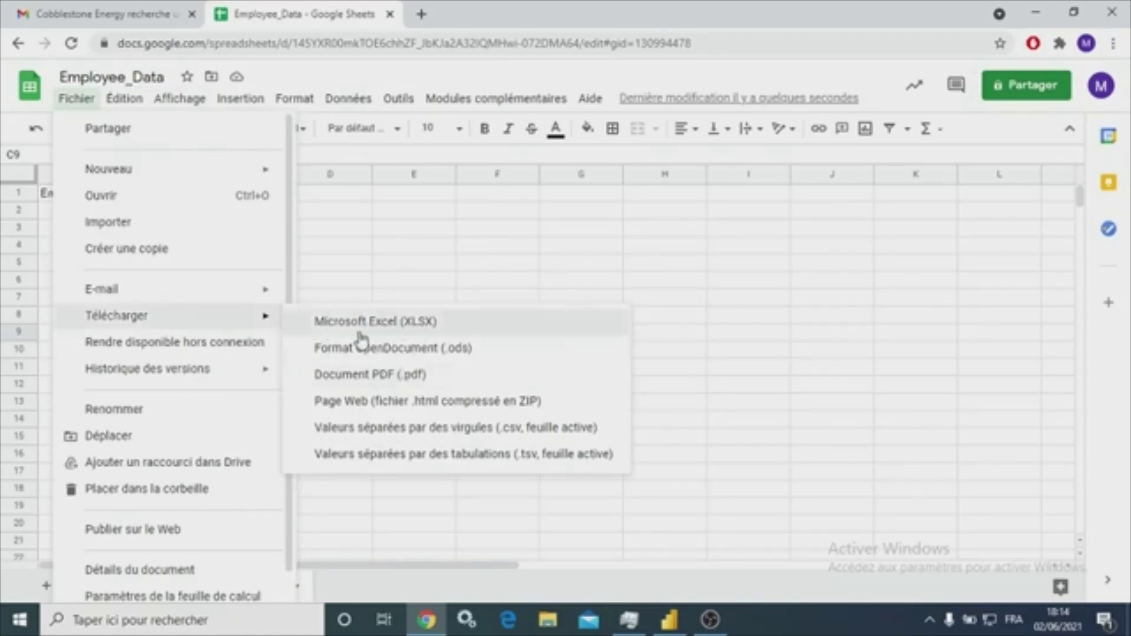
{"action": "left_click", "coordinate": [419, 328]}
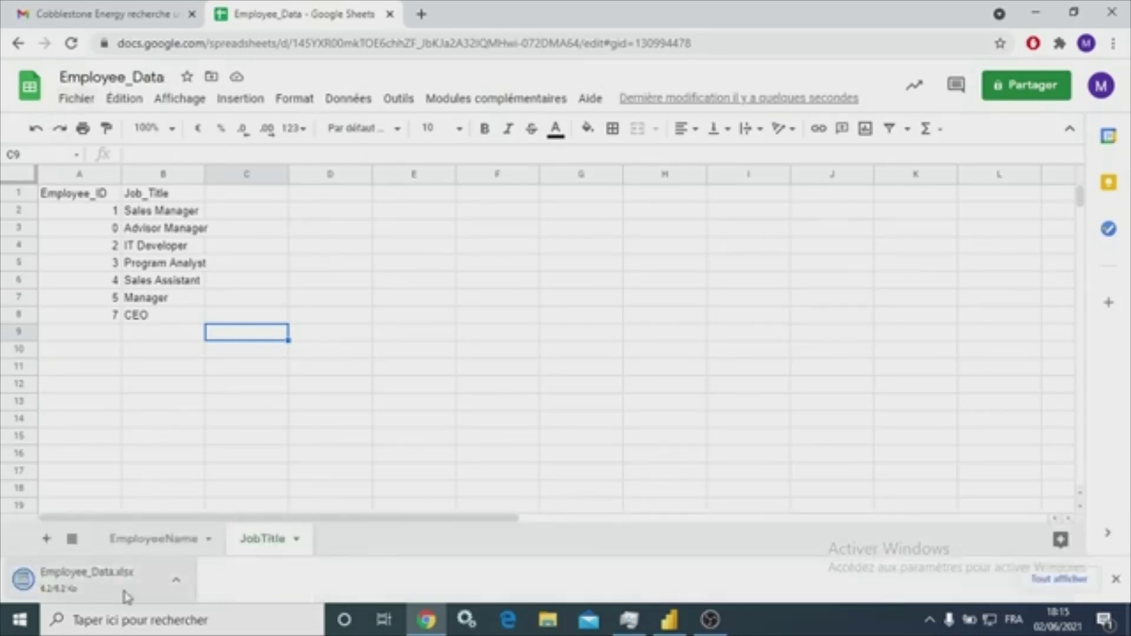
Switch to Power BI Desktop and open the Get Data source selection from the start screen
{"action": "left_click", "coordinate": [670, 620]}
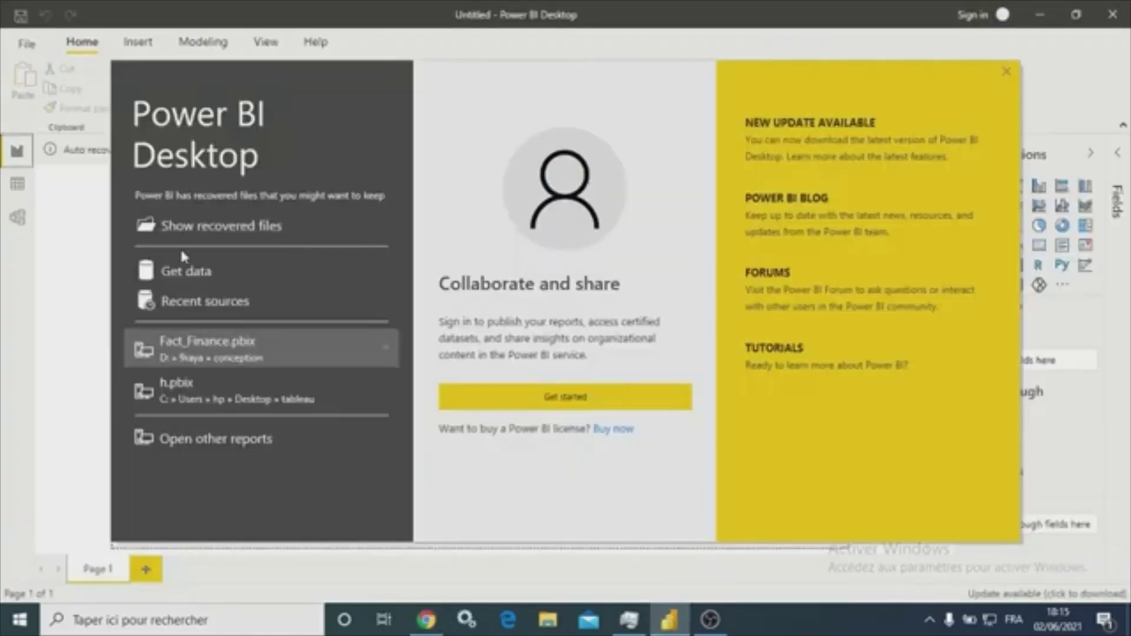
{"action": "left_click", "coordinate": [200, 272]}
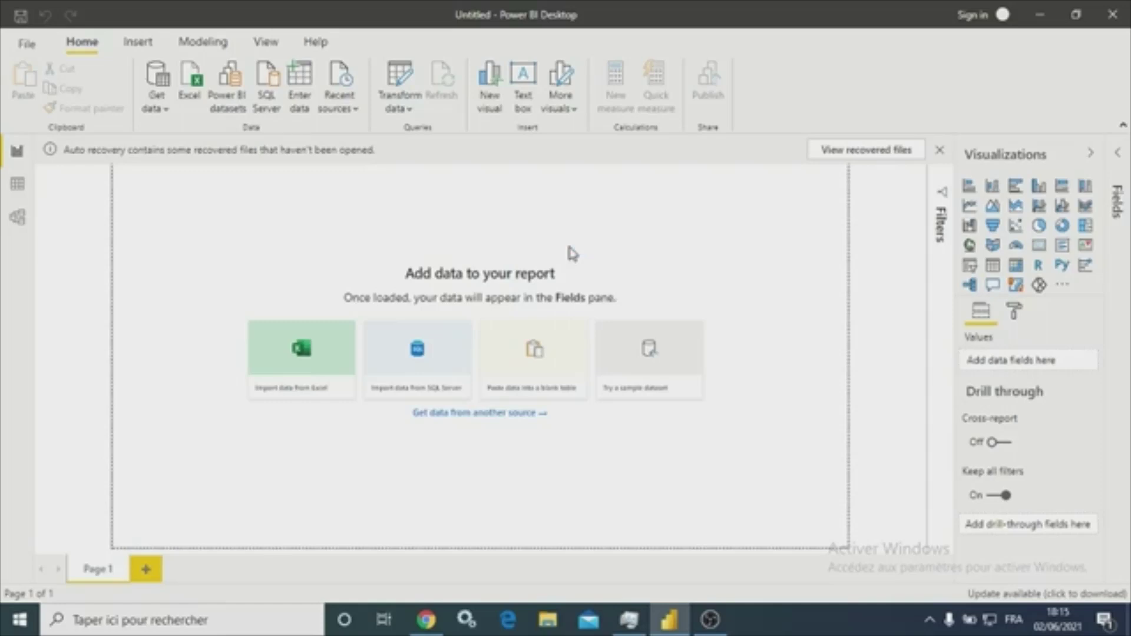
Close the Google Chrome window containing the spreadsheet
{"action": "mouse_move", "coordinate": [426, 628]}
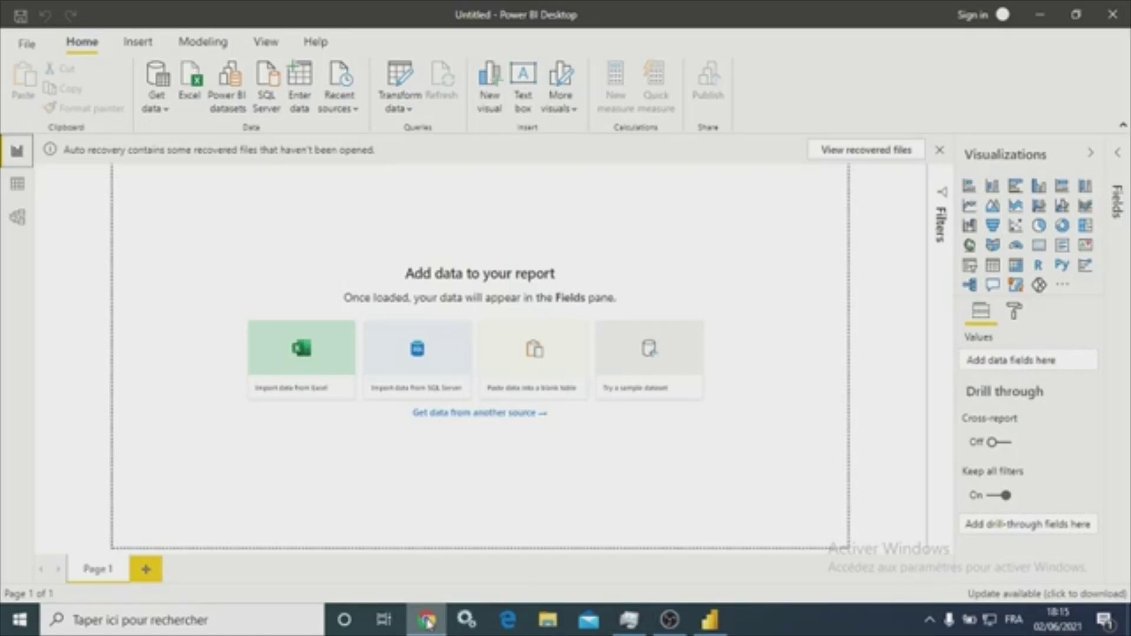
{"action": "right_click", "coordinate": [427, 624]}
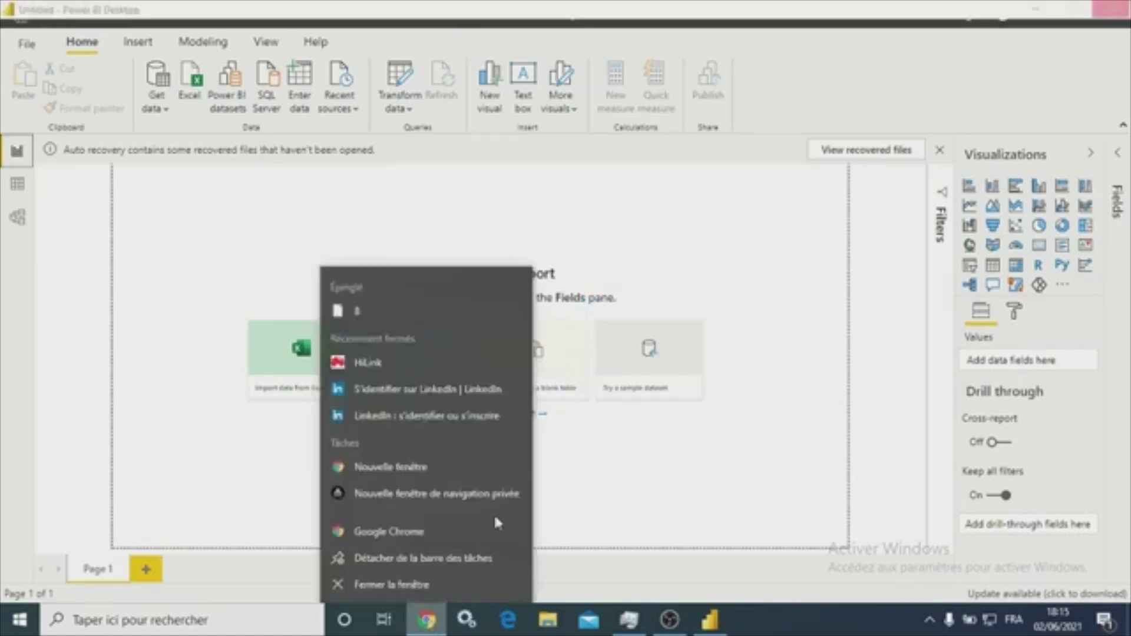
{"action": "left_click", "coordinate": [443, 586]}
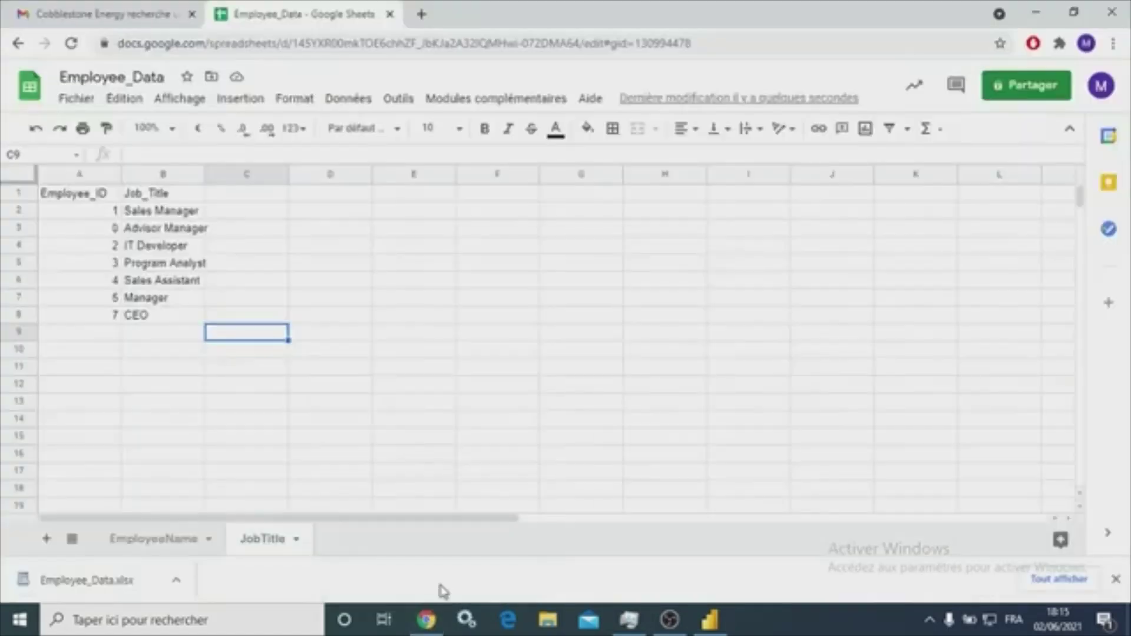
Return to Power BI Desktop and connect to an Excel data source
{"action": "left_click", "coordinate": [709, 625]}
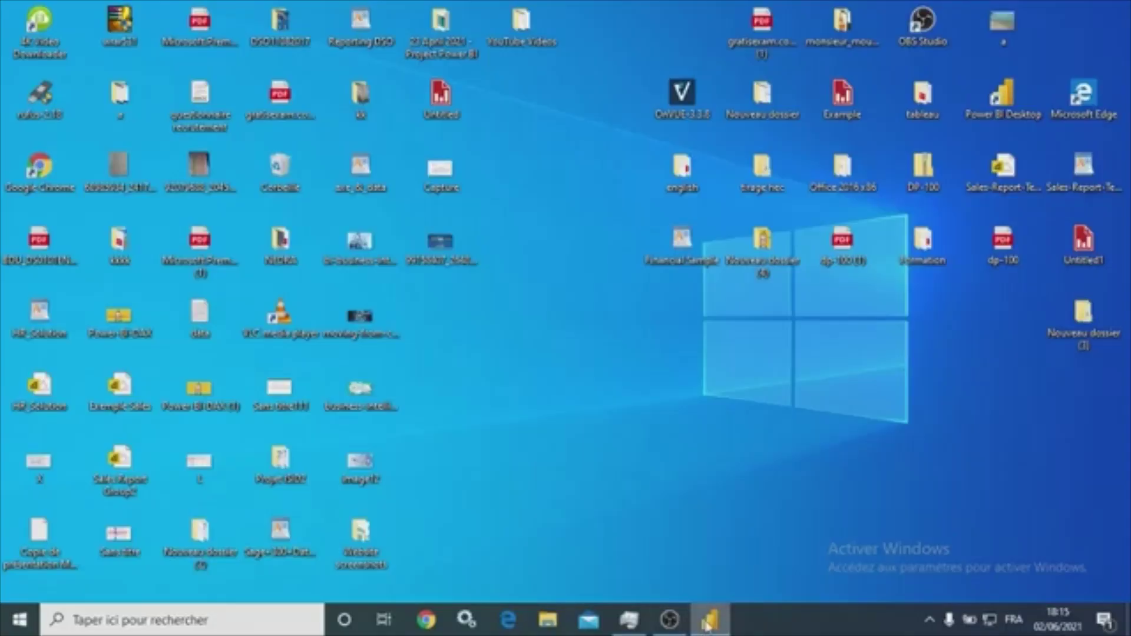
{"action": "left_click", "coordinate": [709, 625]}
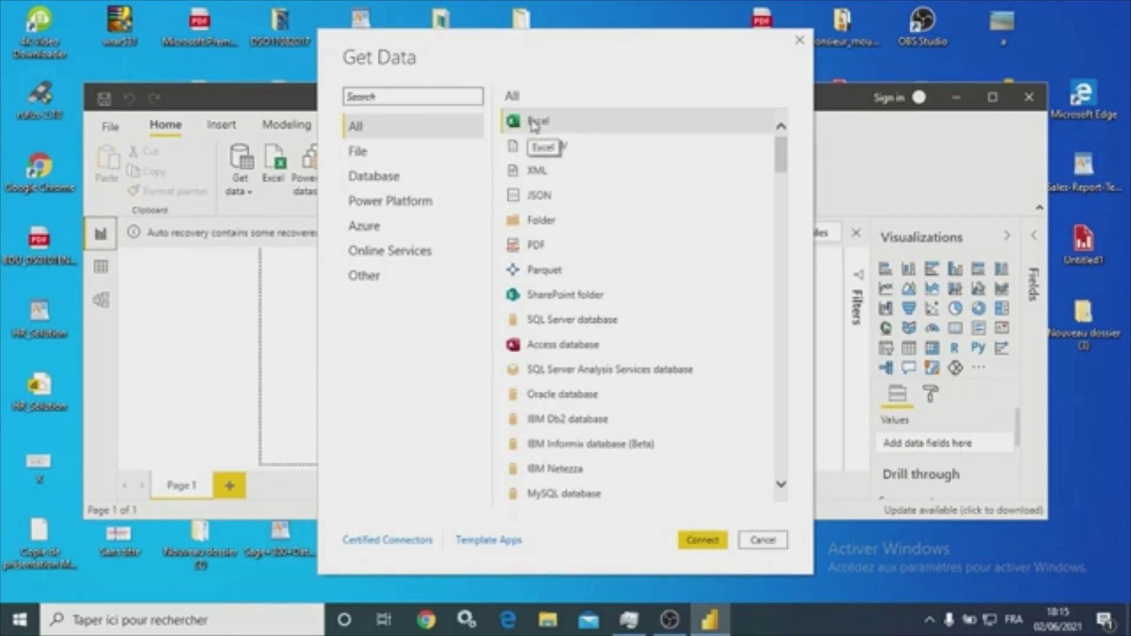
{"action": "key", "text": "Escape"}
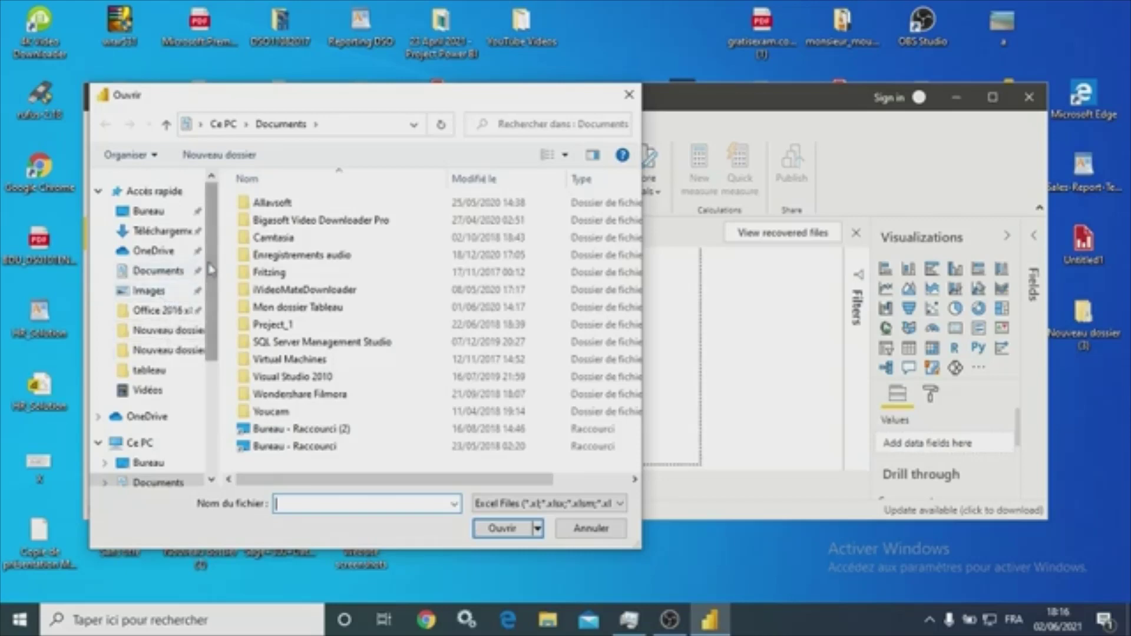
Open the Employee_Data.xlsx workbook from the Téléchargements folder
{"action": "scroll", "coordinate": [171, 348], "scroll_direction": "down", "scroll_amount": 3}
{"action": "left_click", "coordinate": [167, 410]}
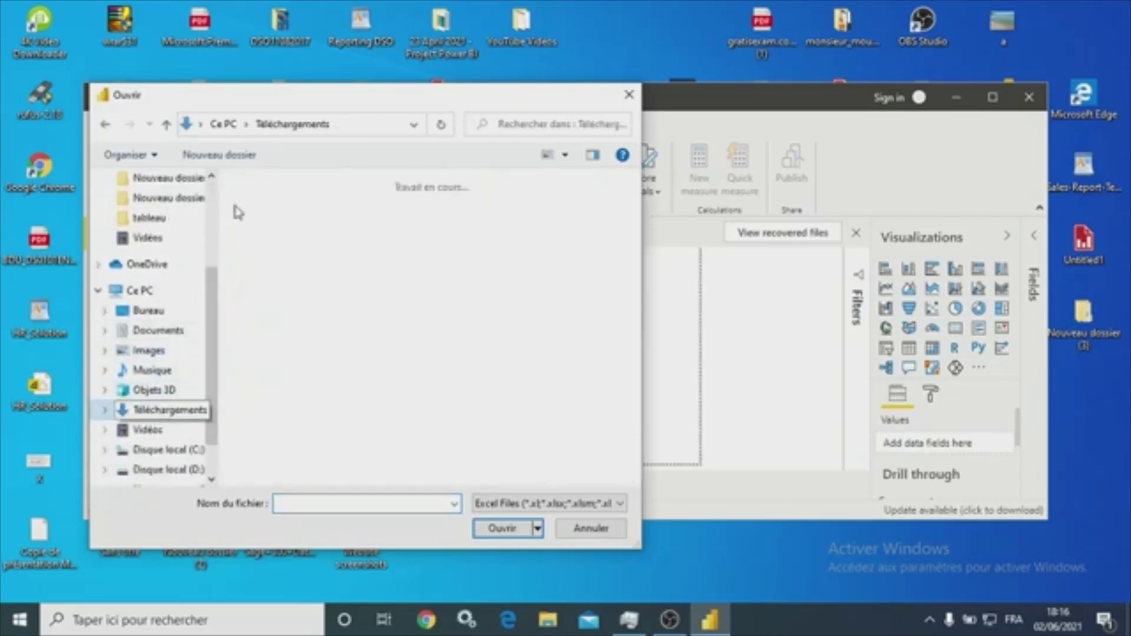
{"action": "left_click", "coordinate": [347, 278]}
{"action": "double_click", "coordinate": [345, 280]}
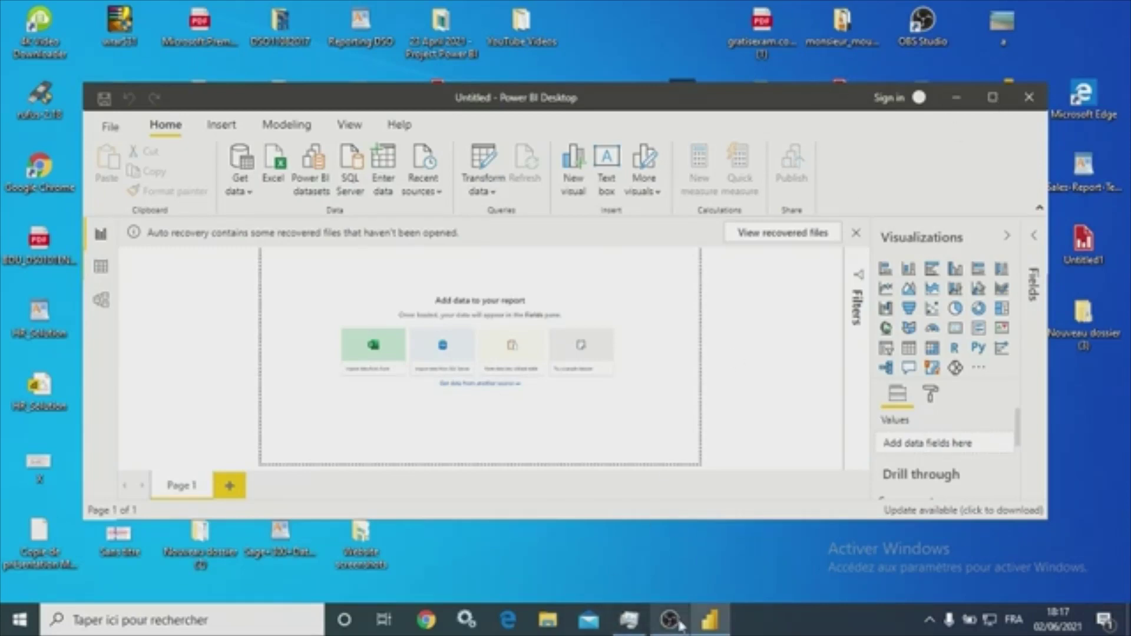
Load the EmployeeName and JobTitle tables from Employee_Data.xlsx and apply the pending query changes
{"action": "mouse_move", "coordinate": [709, 622]}
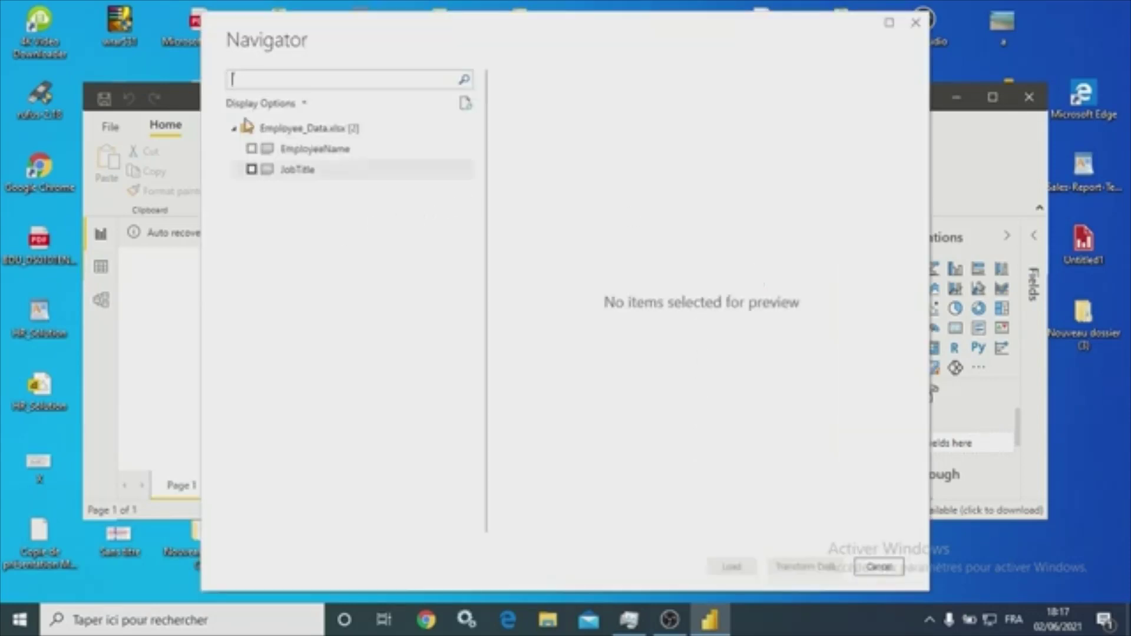
{"action": "left_click", "coordinate": [251, 170]}
{"action": "left_click", "coordinate": [252, 149]}
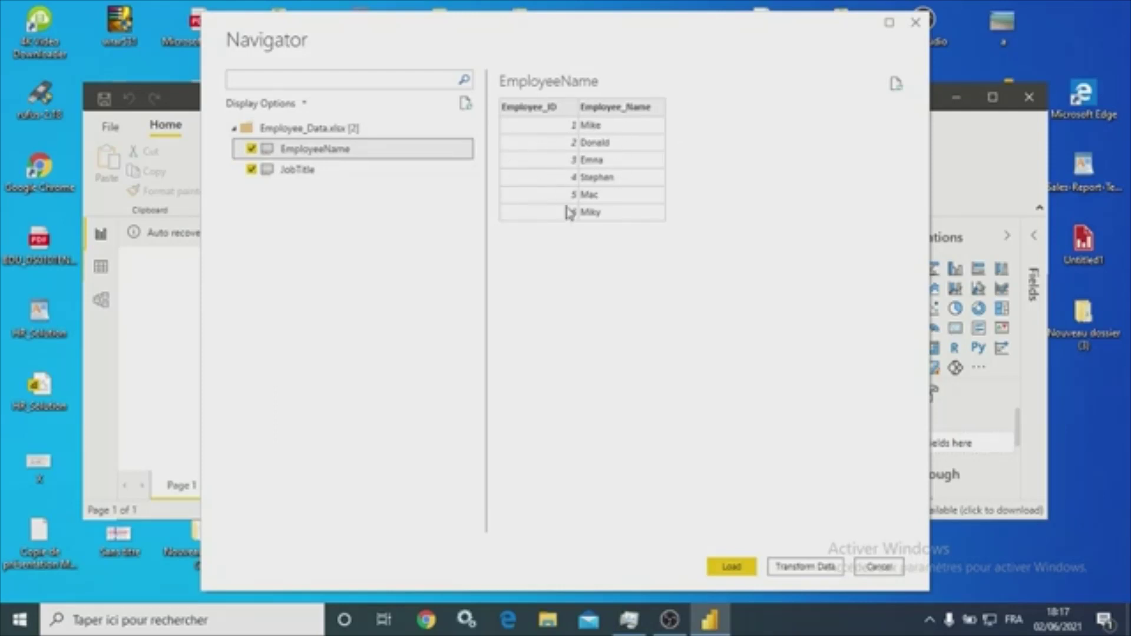
{"action": "left_click", "coordinate": [324, 171]}
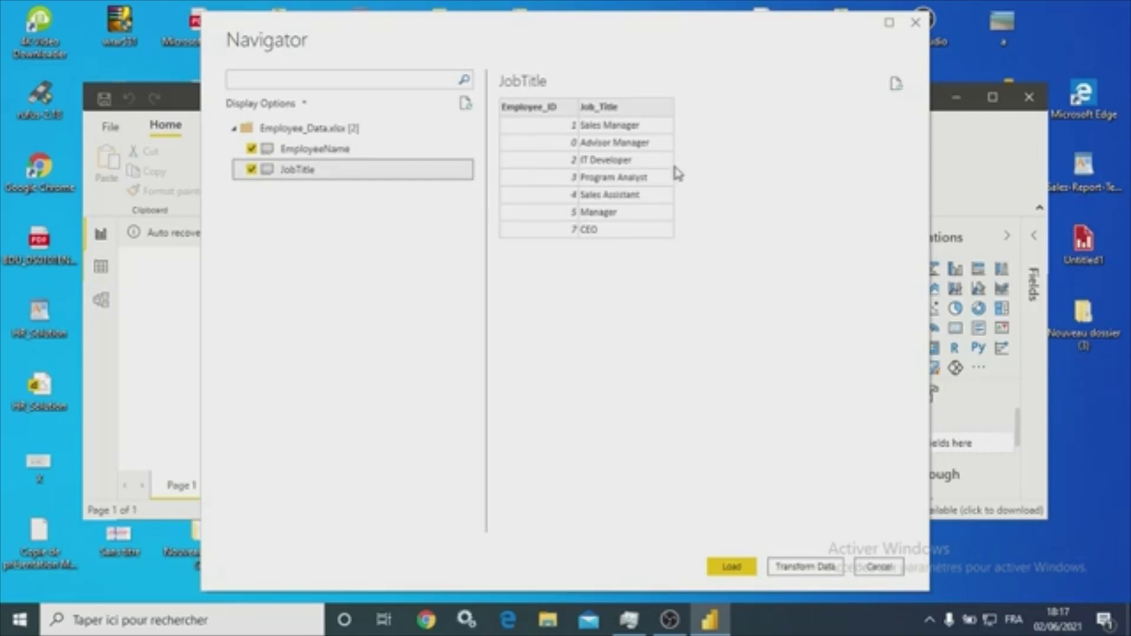
{"action": "left_click", "coordinate": [741, 569]}
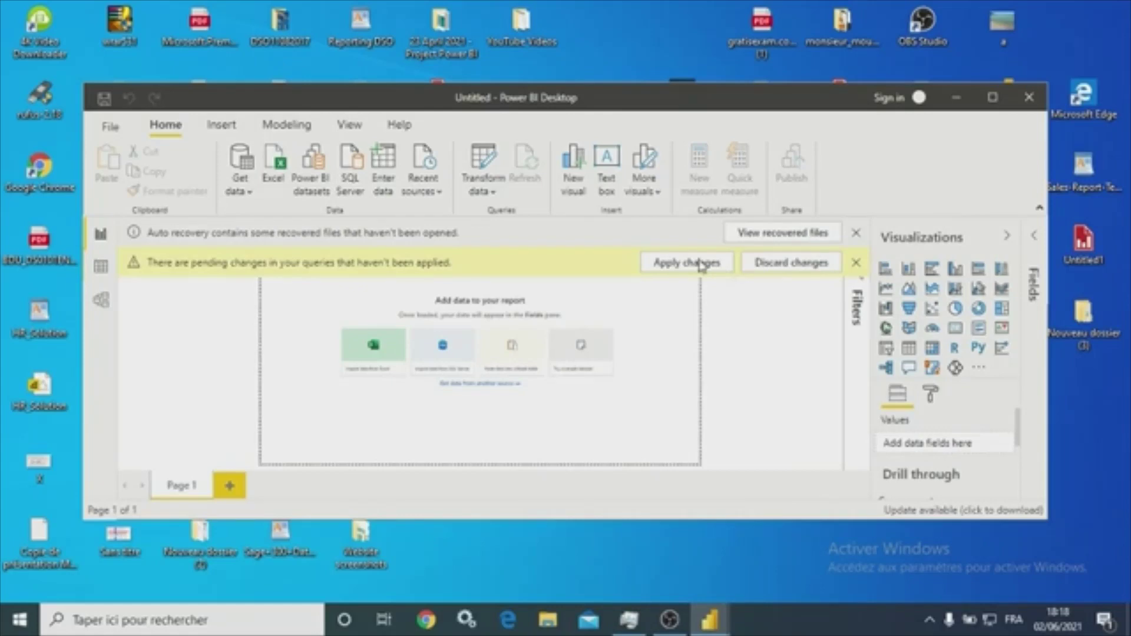
{"action": "left_click", "coordinate": [717, 264]}
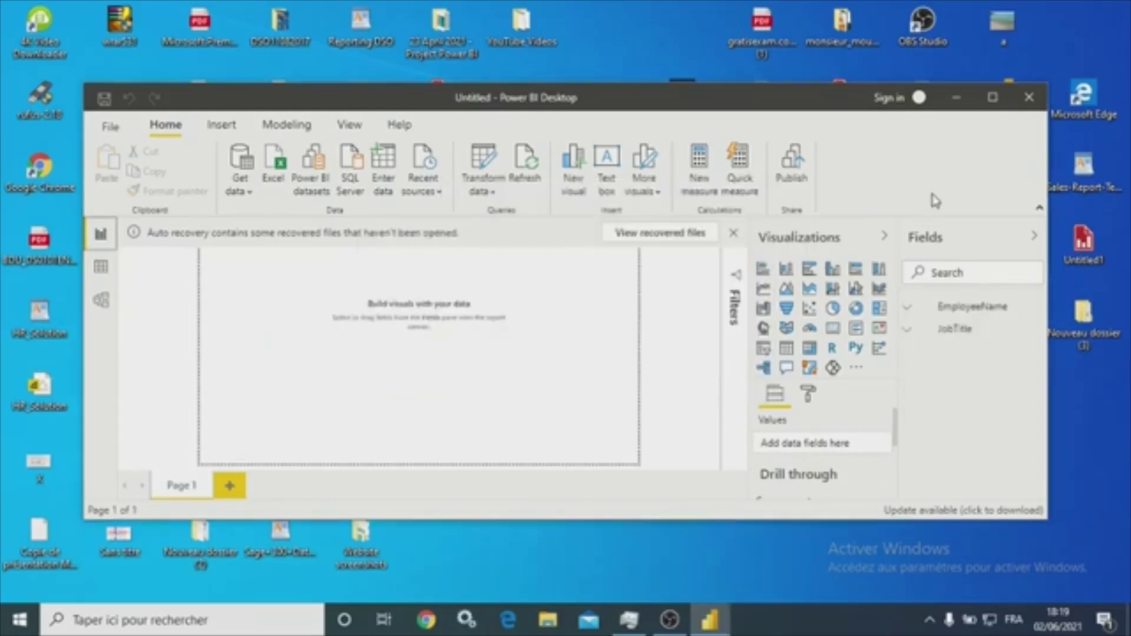
Maximize the Power BI Desktop window and expand the EmployeeName and JobTitle tables to list their fields
{"action": "left_click", "coordinate": [992, 97]}
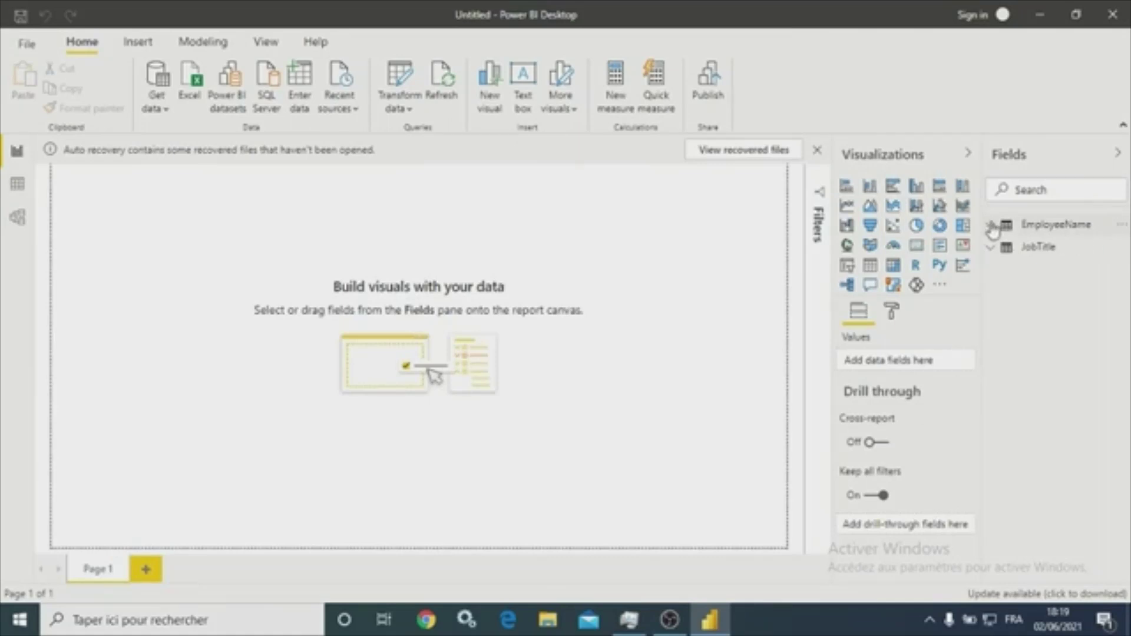
{"action": "left_click", "coordinate": [1025, 230]}
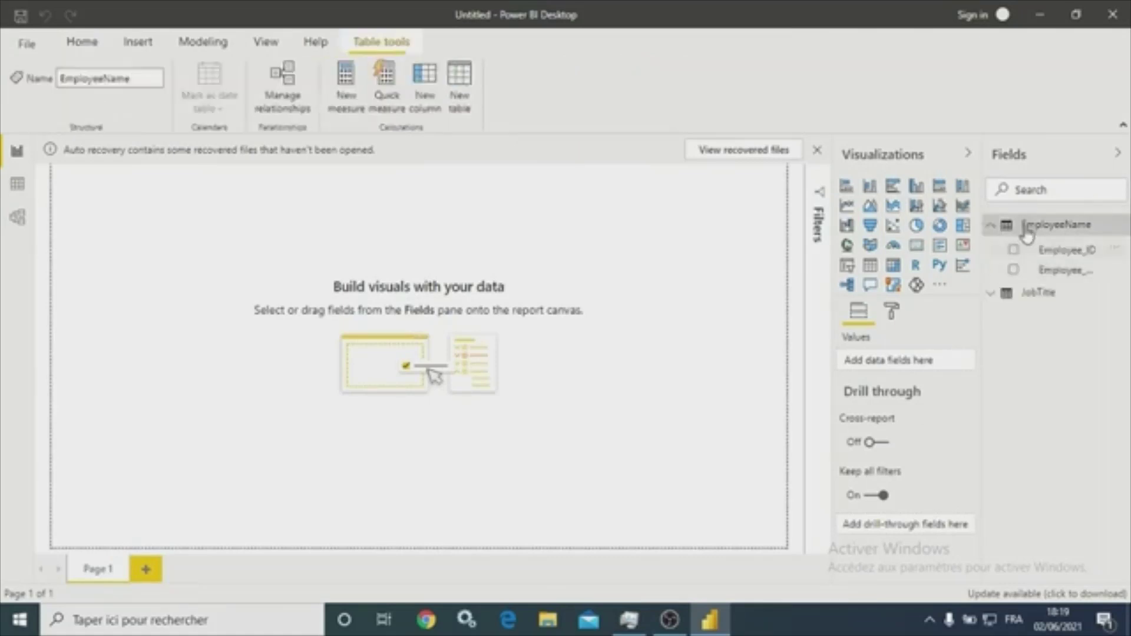
{"action": "left_click", "coordinate": [992, 294]}
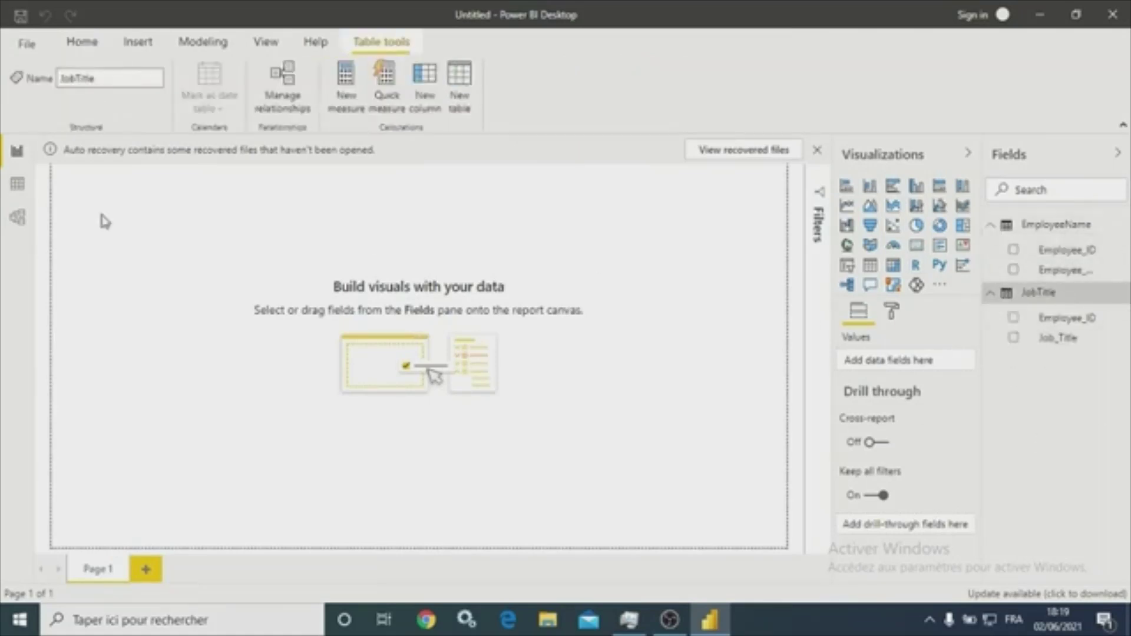
Delete the one-to-one relationship between the EmployeeName and JobTitle tables in the data model
{"action": "left_click", "coordinate": [18, 216]}
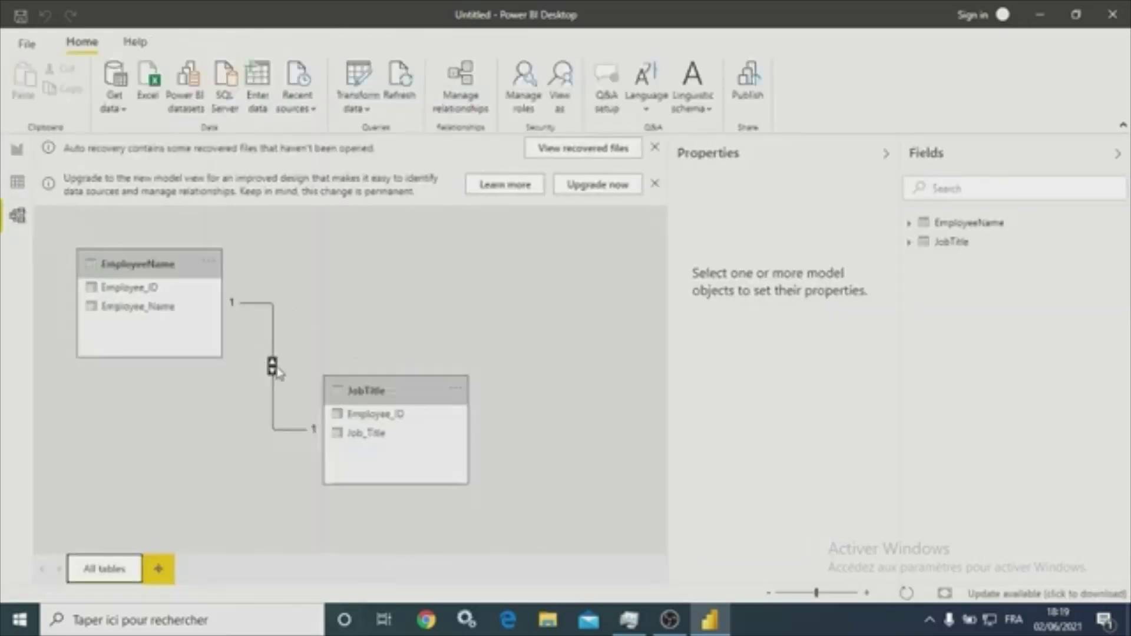
{"action": "right_click", "coordinate": [277, 373]}
{"action": "left_click", "coordinate": [317, 386]}
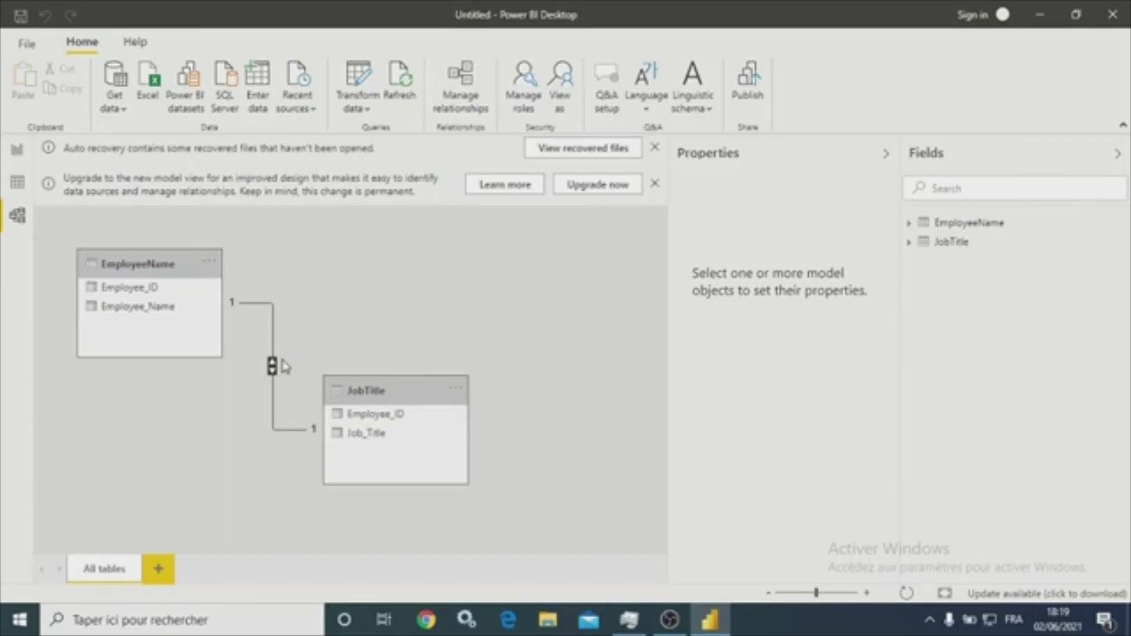
{"action": "key", "text": "Delete"}
{"action": "left_click", "coordinate": [627, 340]}
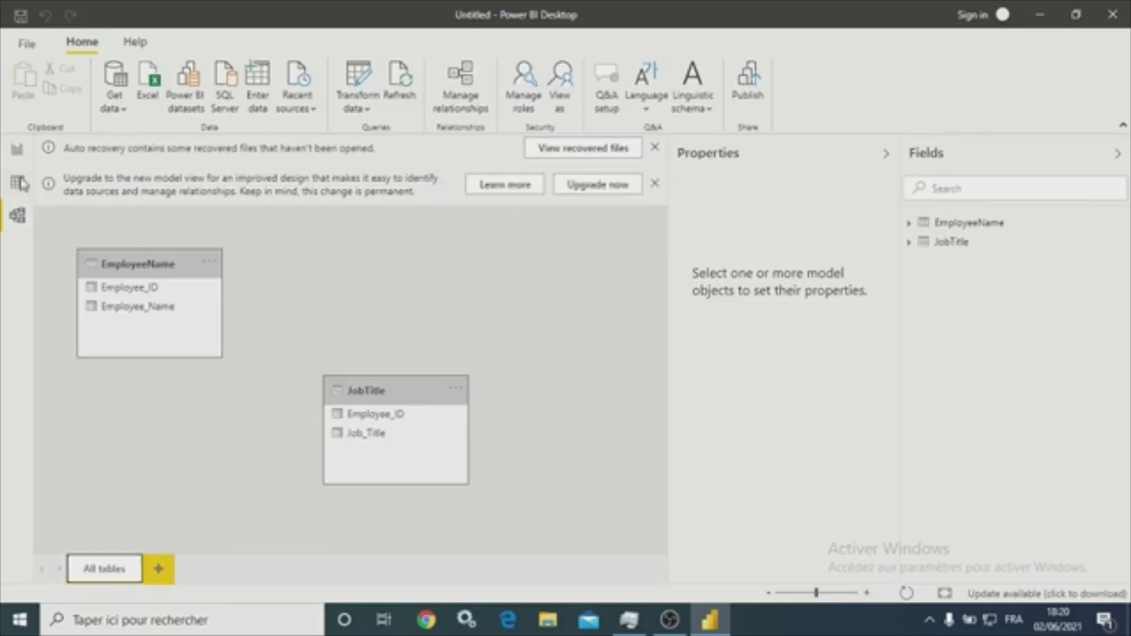
Return to the report view and open the EmployeeName table's query for editing in Power Query Editor
{"action": "left_click", "coordinate": [19, 152]}
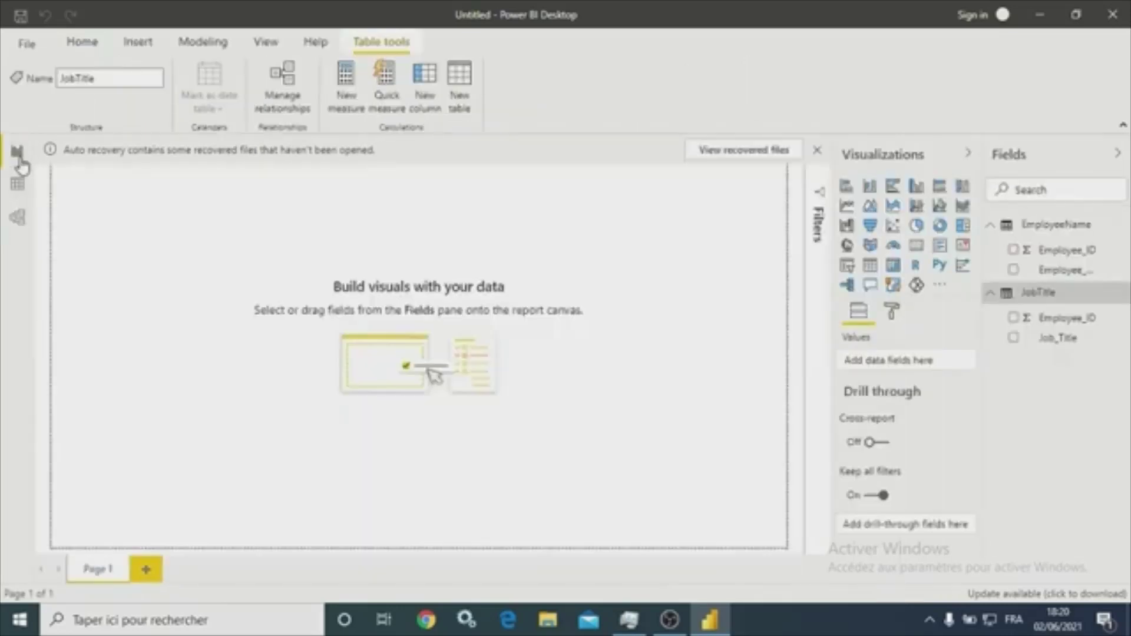
{"action": "right_click", "coordinate": [1038, 232]}
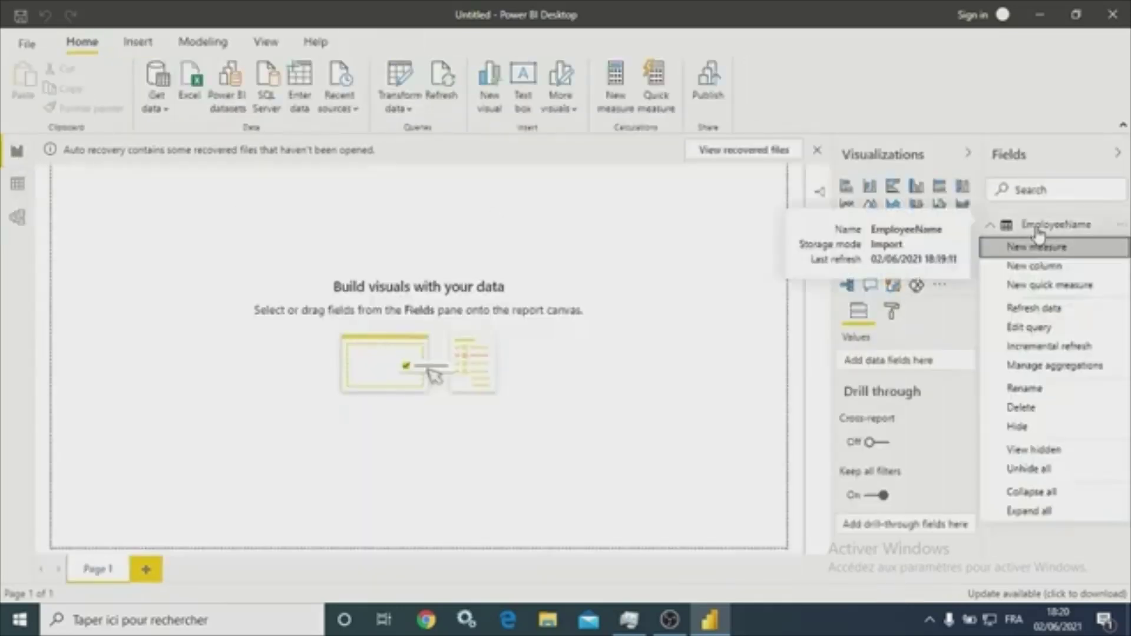
{"action": "left_click", "coordinate": [1025, 327]}
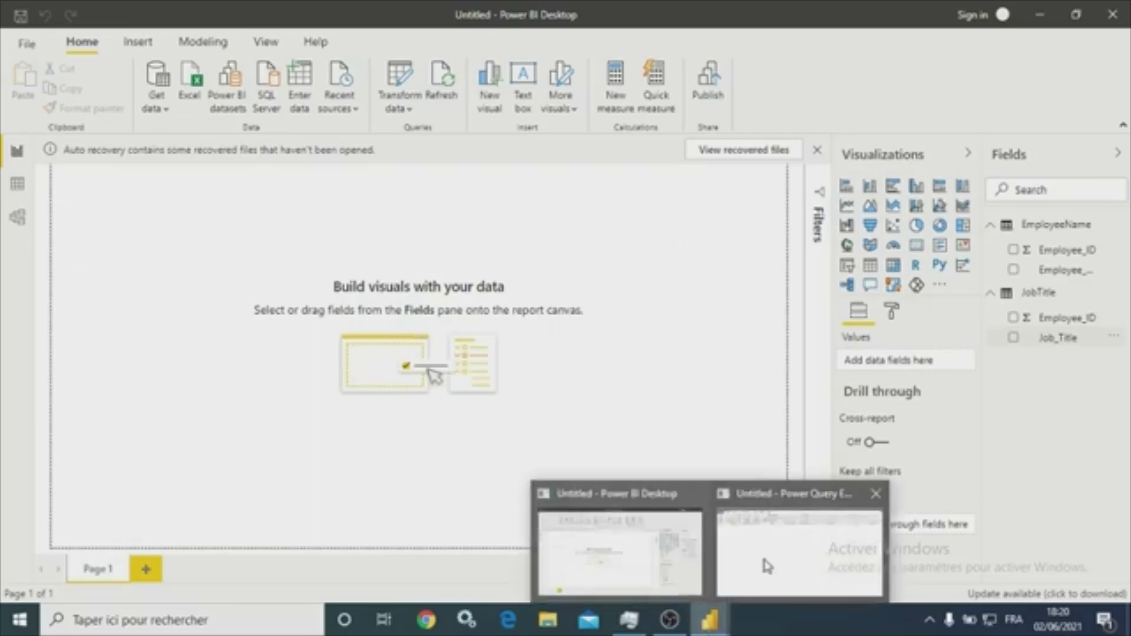
Switch to Power Query Editor and merge EmployeeName with JobTitle as a new query, matching Employee_ID columns with a Left Outer join
{"action": "mouse_move", "coordinate": [726, 626]}
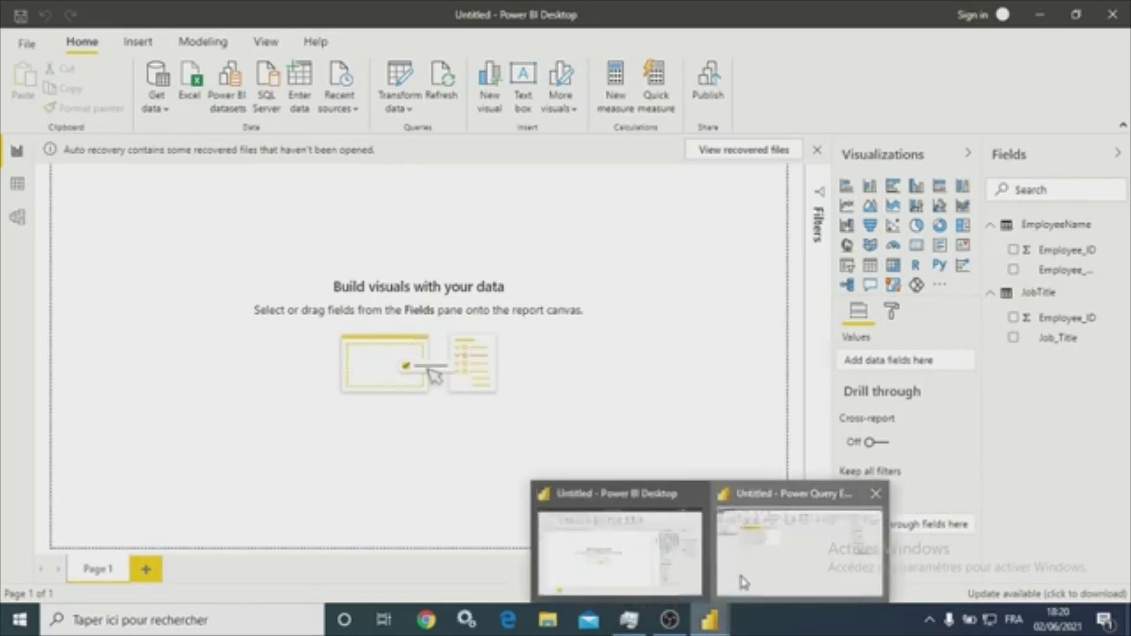
{"action": "left_click", "coordinate": [744, 583]}
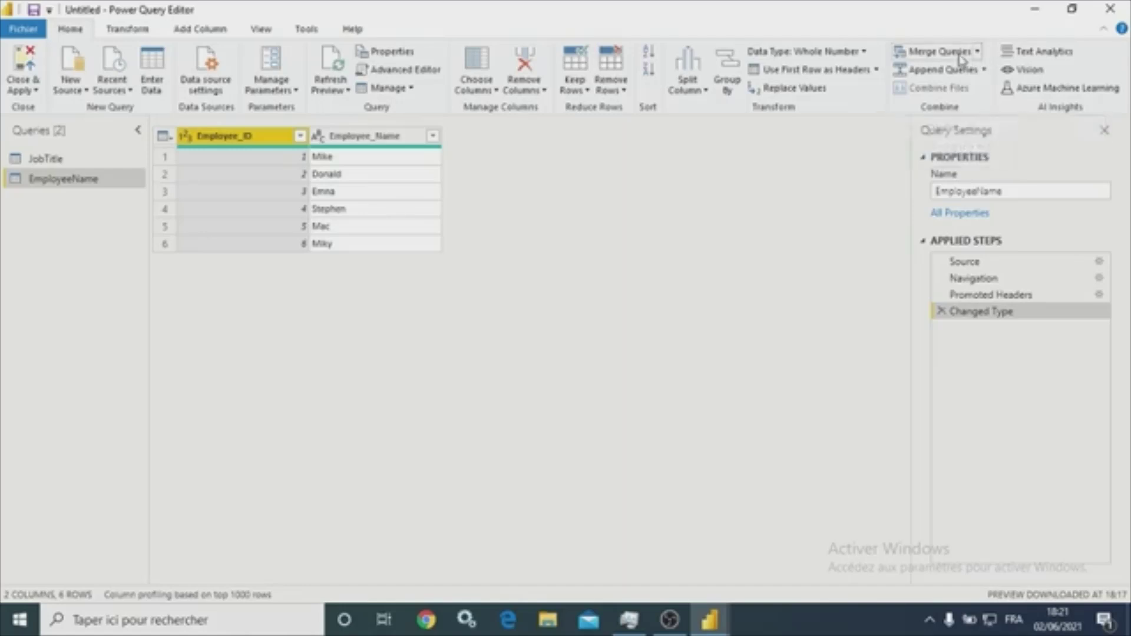
{"action": "left_click", "coordinate": [977, 52]}
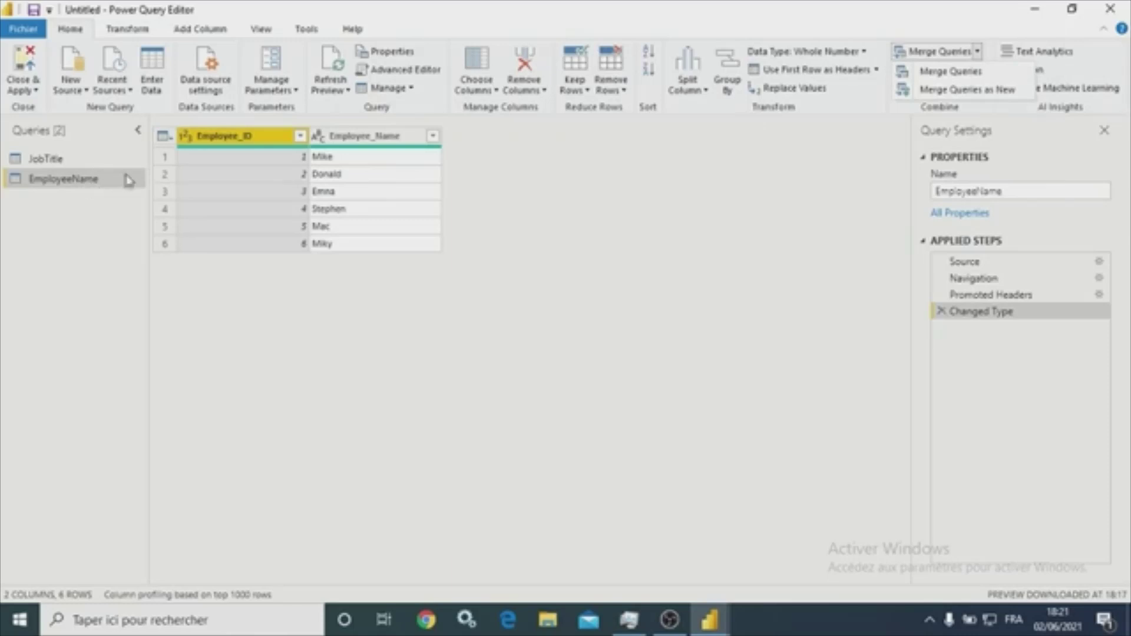
{"action": "left_click", "coordinate": [991, 94]}
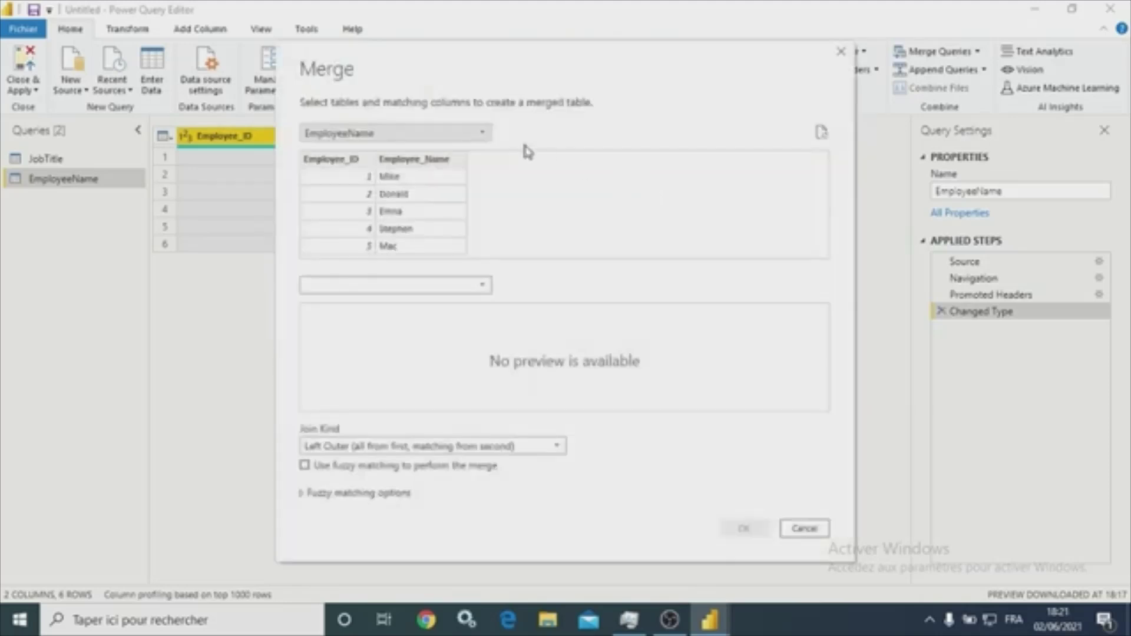
{"action": "left_click", "coordinate": [334, 160]}
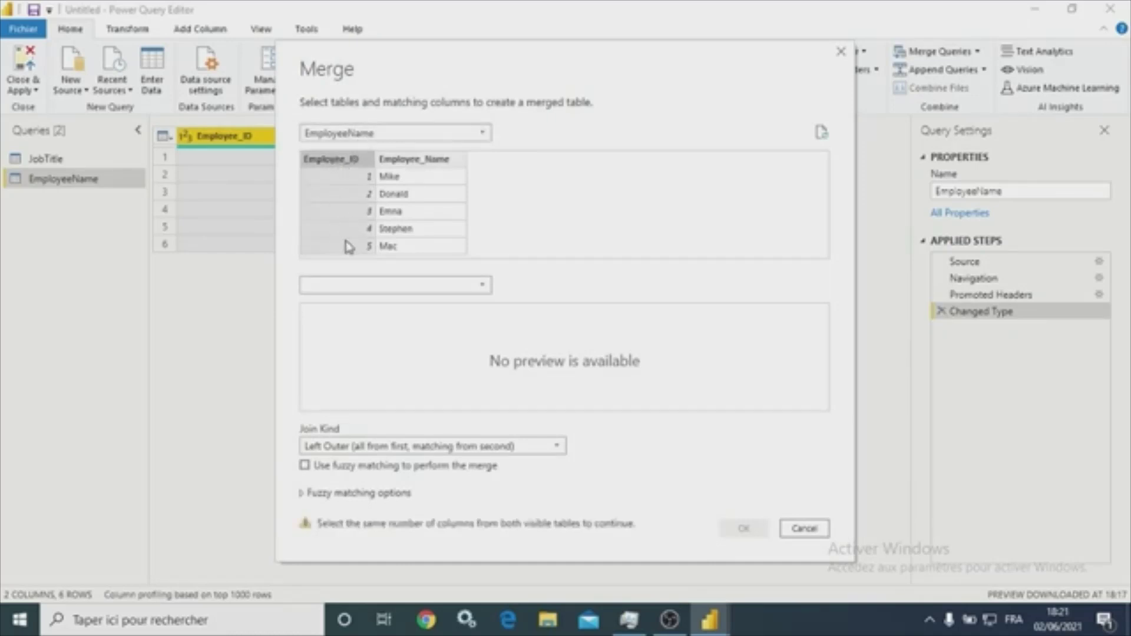
{"action": "left_click", "coordinate": [412, 288]}
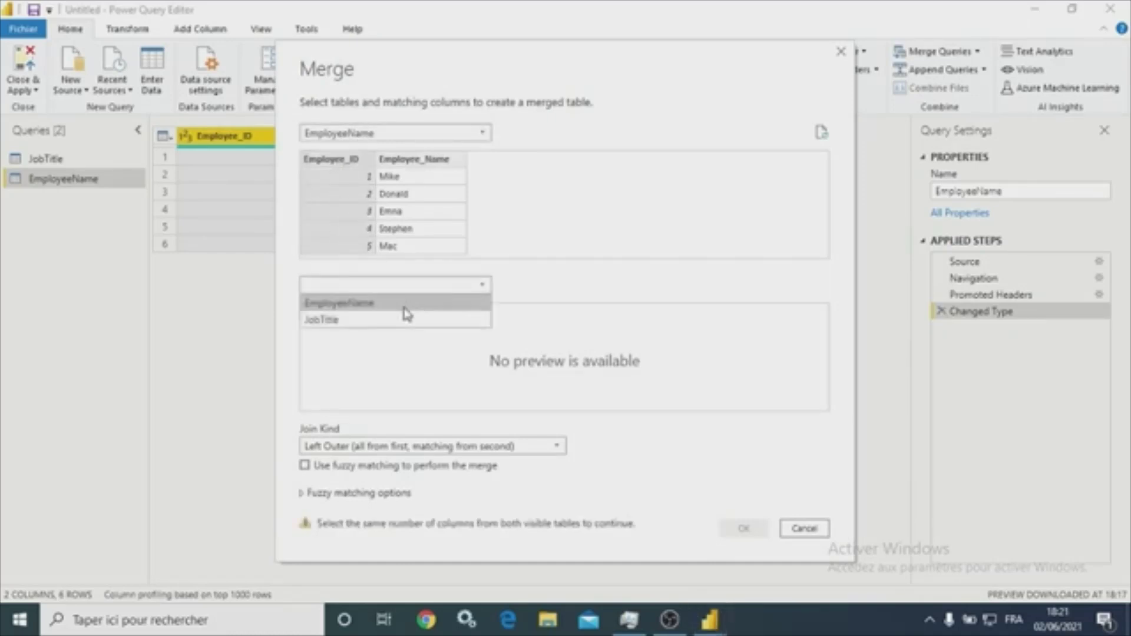
{"action": "left_click", "coordinate": [347, 323]}
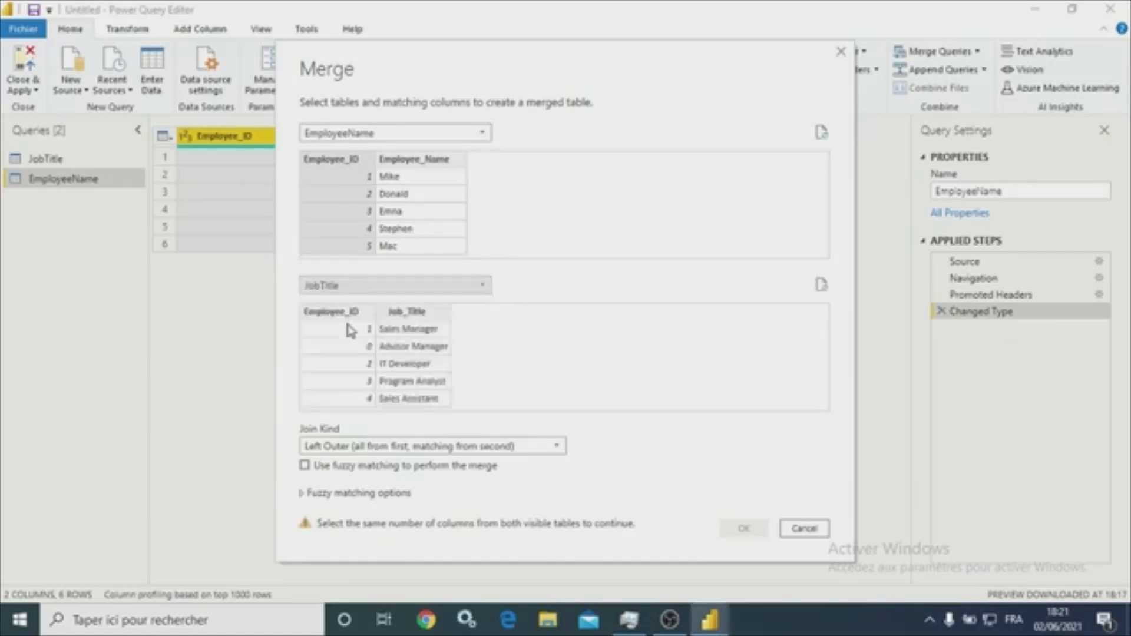
{"action": "left_click", "coordinate": [331, 312]}
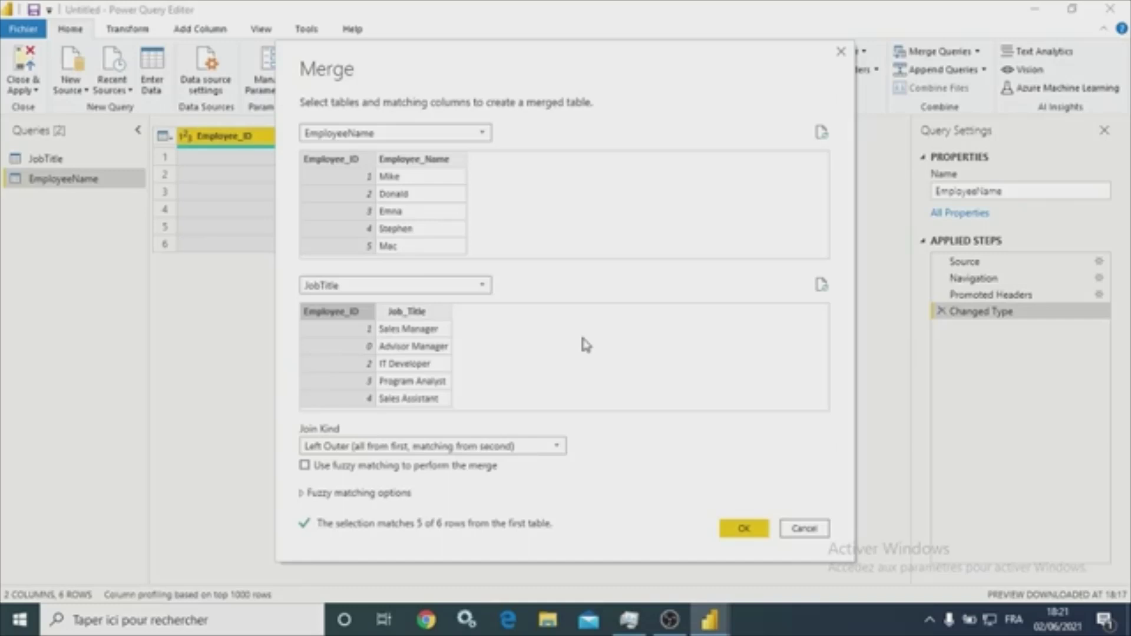
{"action": "left_click", "coordinate": [527, 450]}
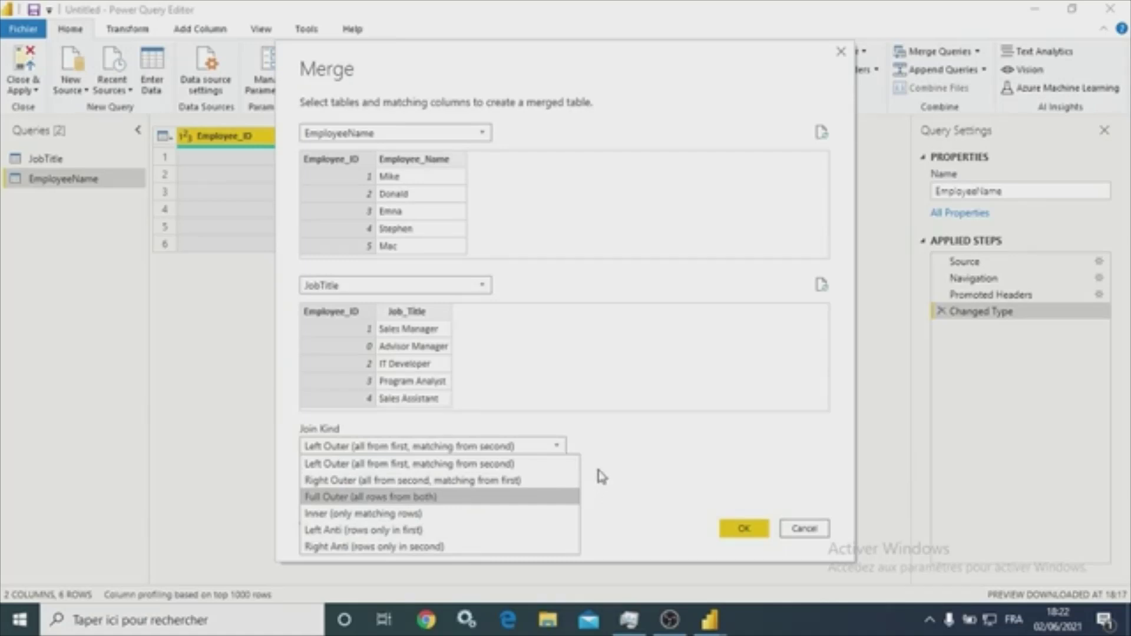
{"action": "left_click", "coordinate": [607, 446]}
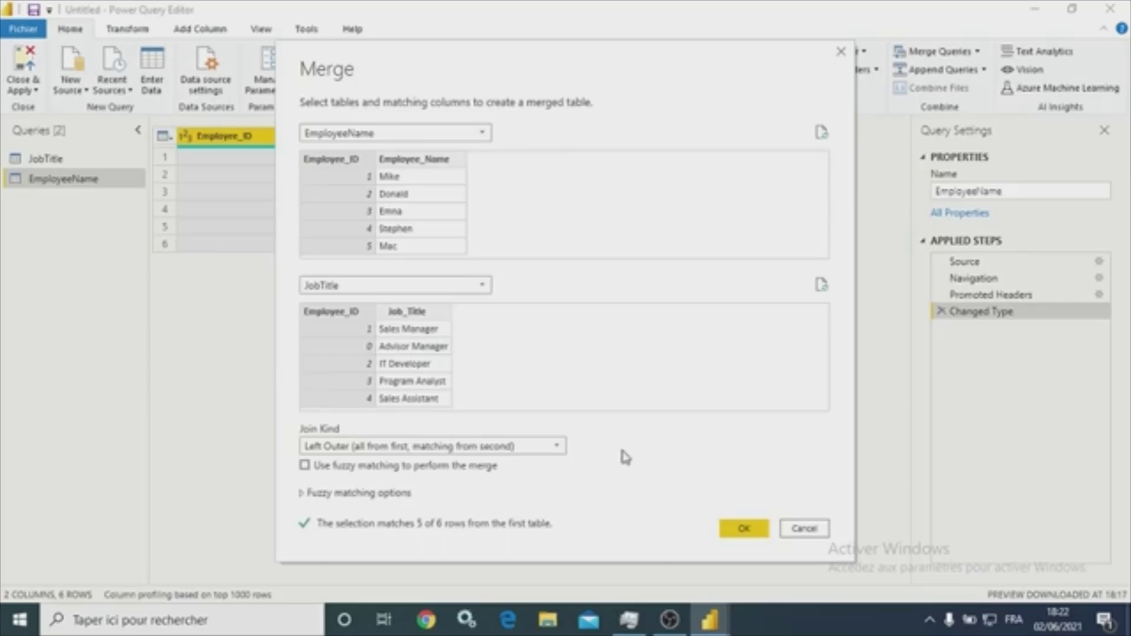
{"action": "left_click", "coordinate": [745, 528]}
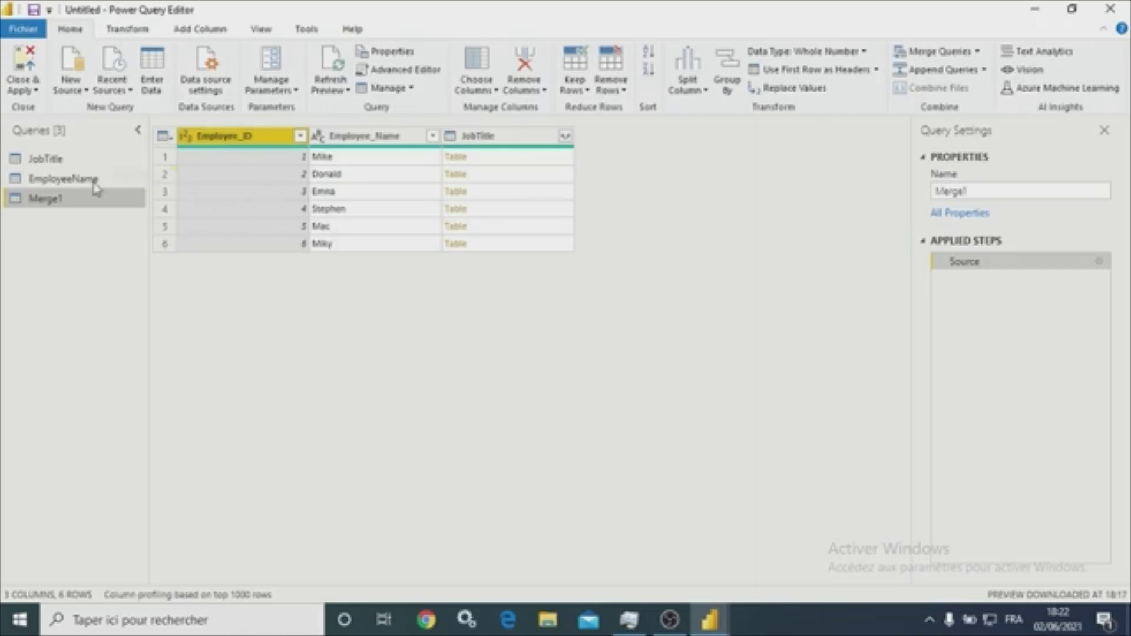
Expand the JobTitle table column in the merged query to include only Job_Title, with the original column name as prefix
{"action": "left_click", "coordinate": [52, 181]}
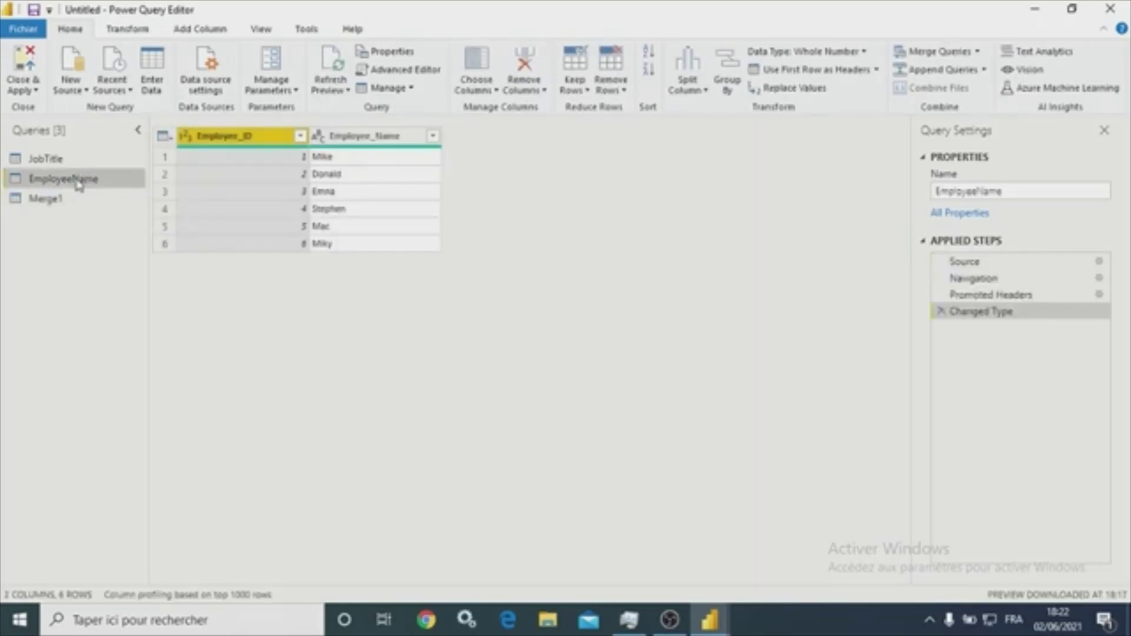
{"action": "left_click", "coordinate": [62, 161]}
{"action": "left_click", "coordinate": [69, 197]}
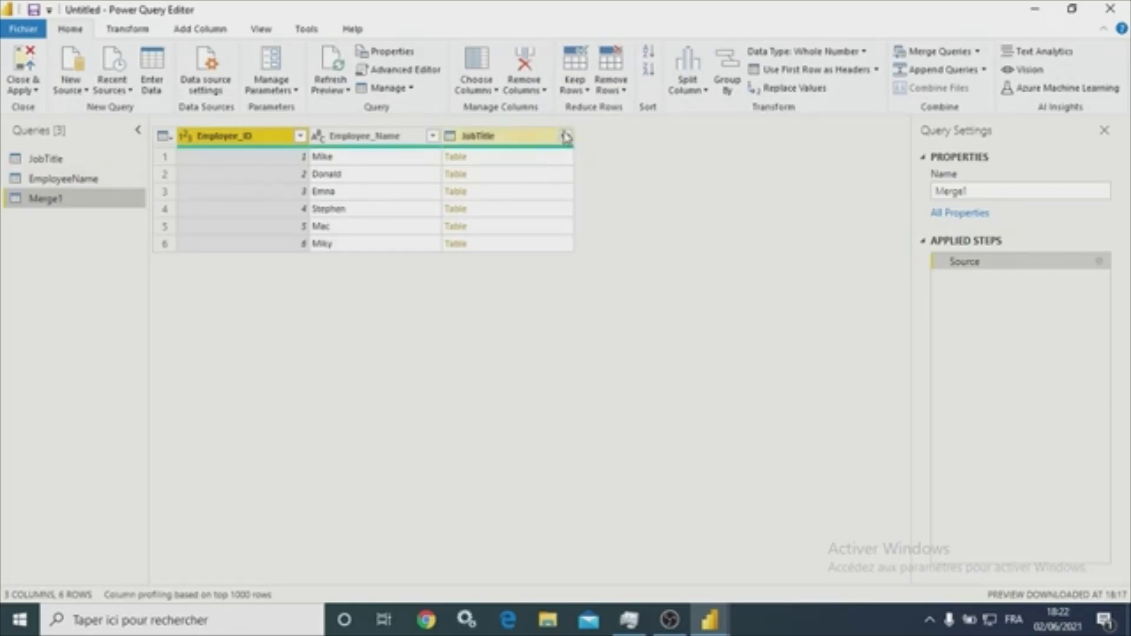
{"action": "left_click", "coordinate": [566, 136]}
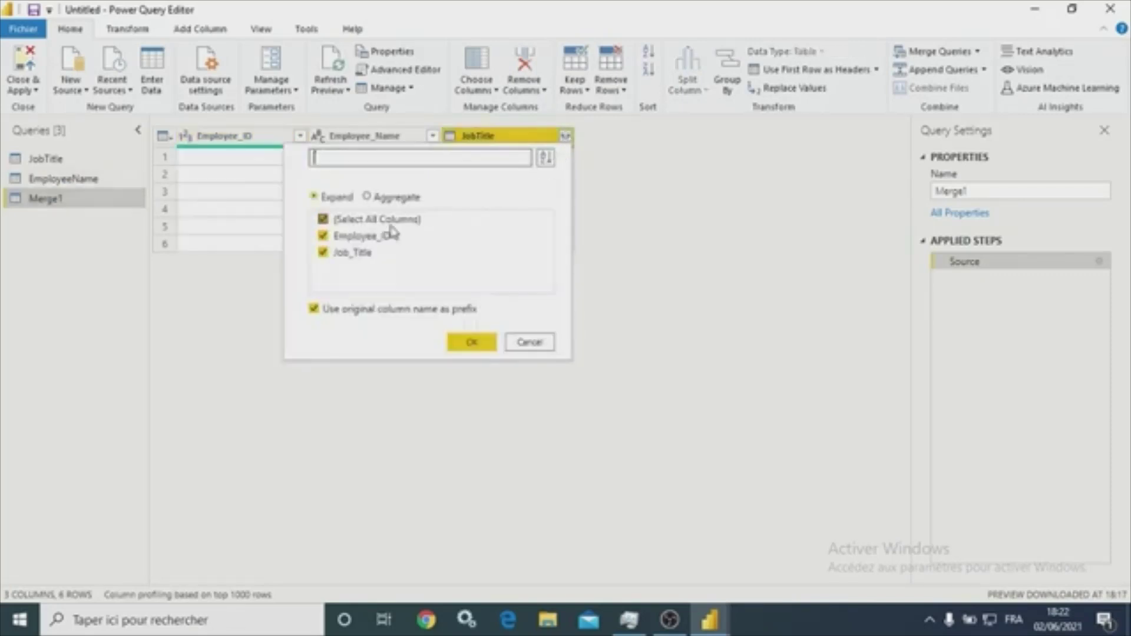
{"action": "left_click", "coordinate": [323, 237]}
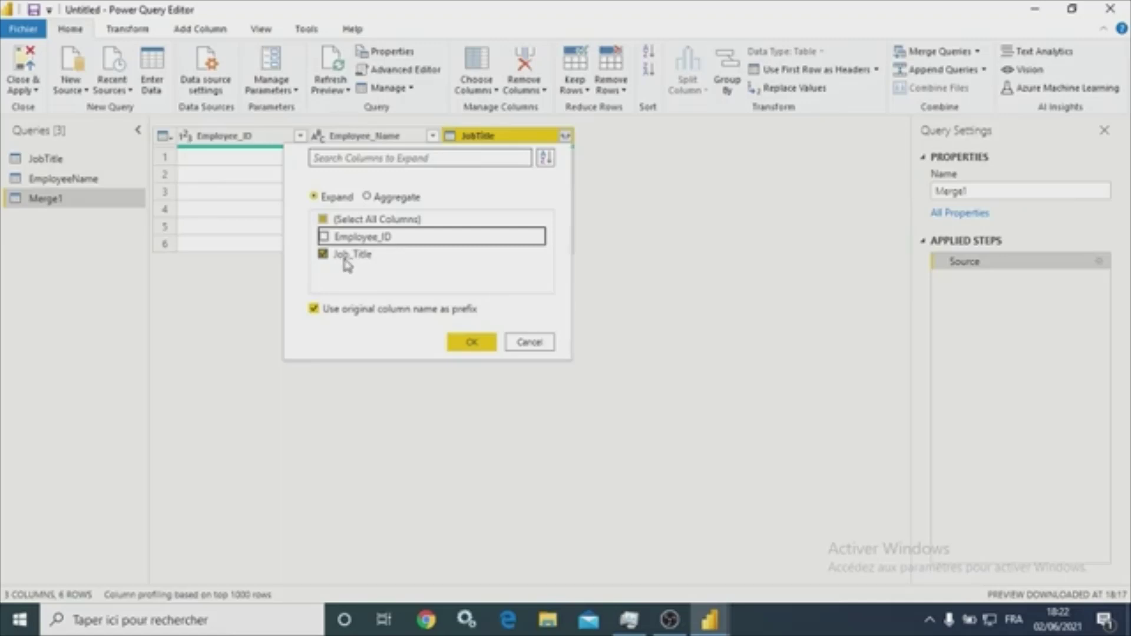
{"action": "left_click", "coordinate": [474, 343]}
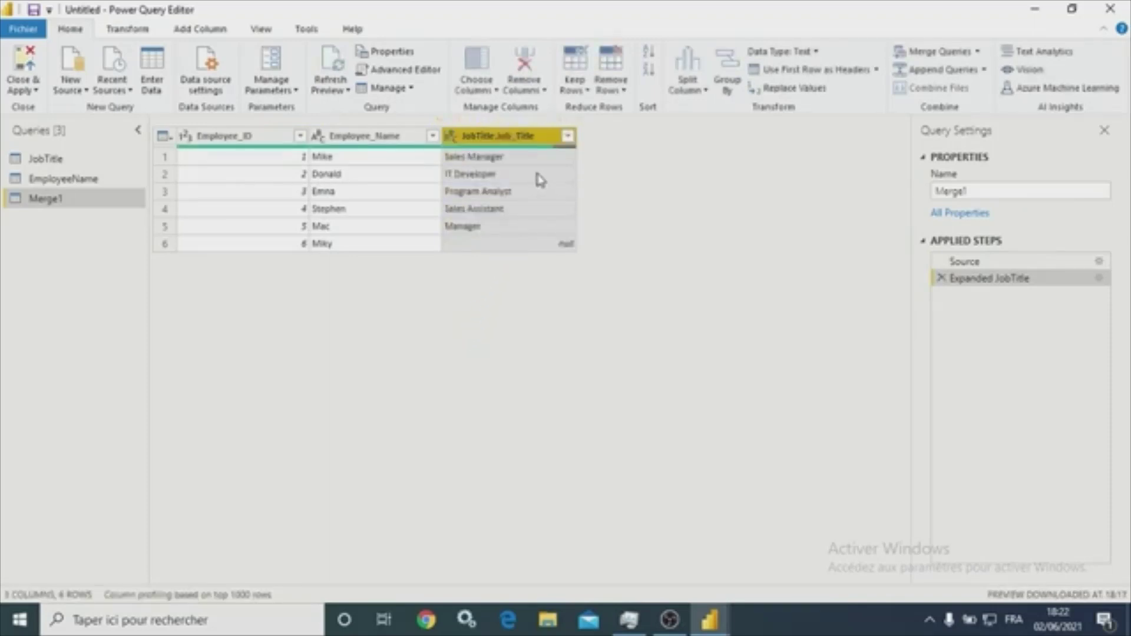
Rename the expanded job title column in the merged query to Job_Title
{"action": "double_click", "coordinate": [499, 136]}
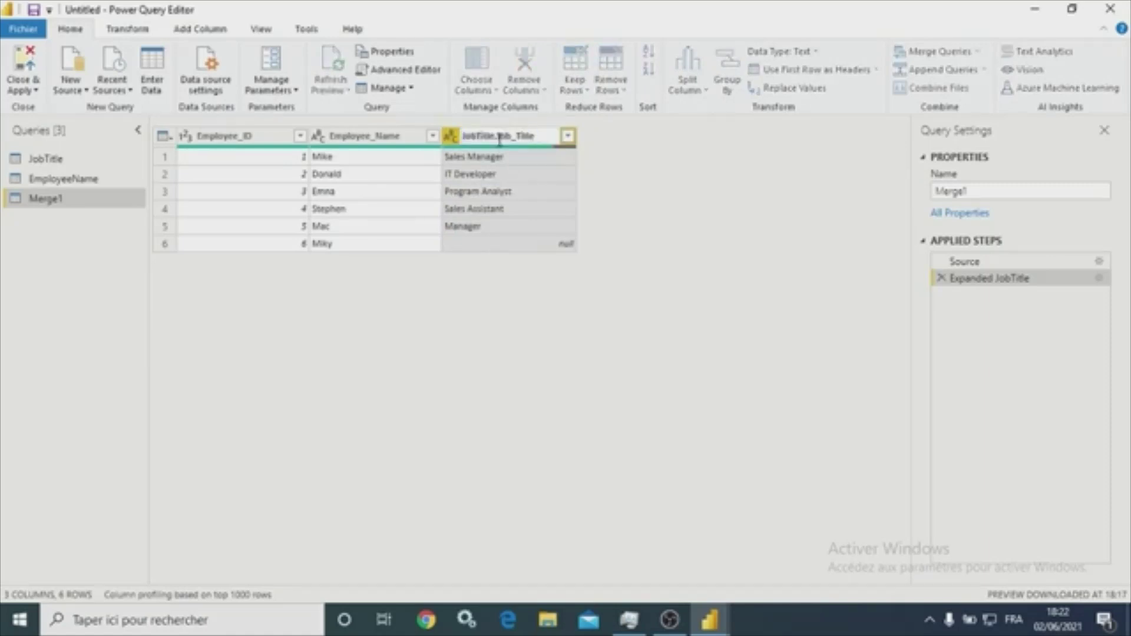
{"action": "left_click_drag", "start_coordinate": [498, 135], "coordinate": [443, 139]}
{"action": "key", "text": "BackSpace"}
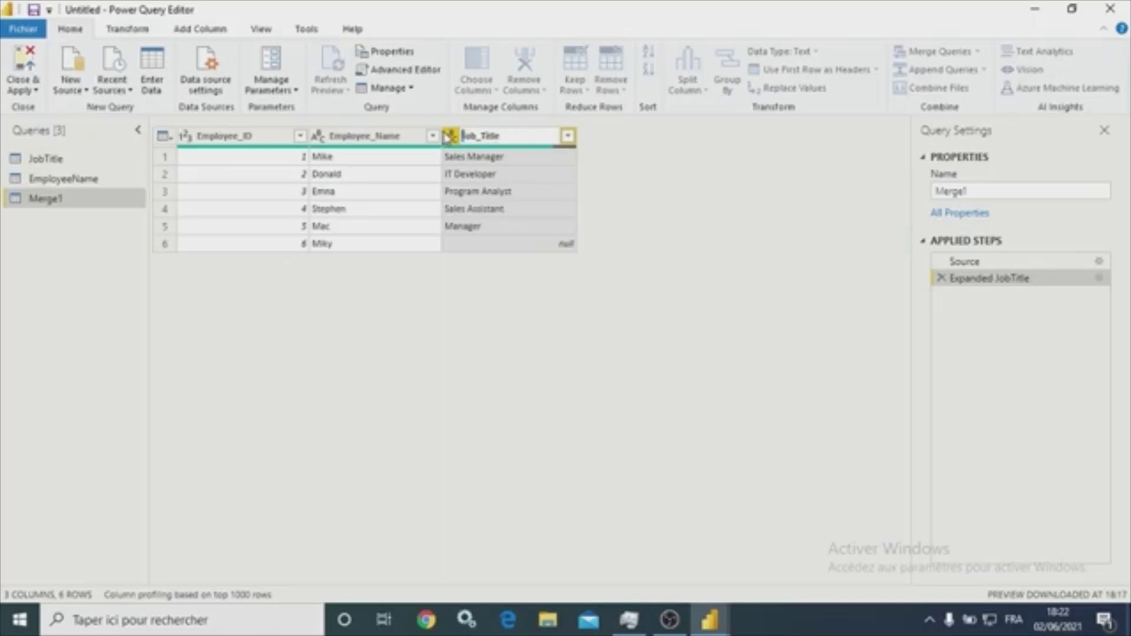
{"action": "key", "text": "Return"}
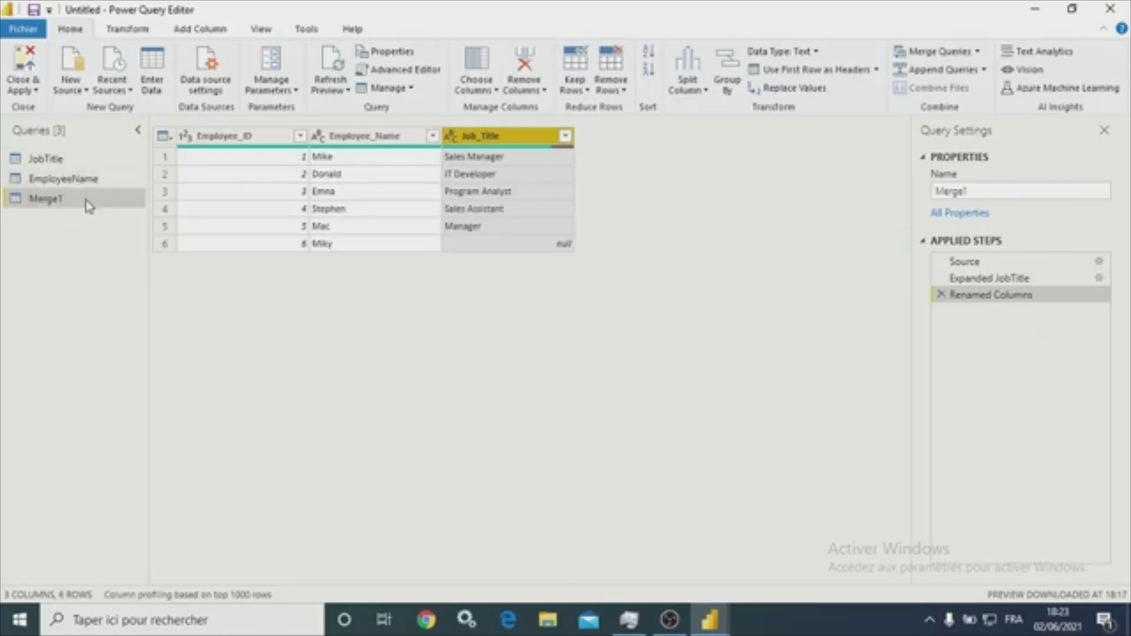
Compare the rows of the EmployeeName and JobTitle source queries with those of the merged query
{"action": "left_click", "coordinate": [67, 181]}
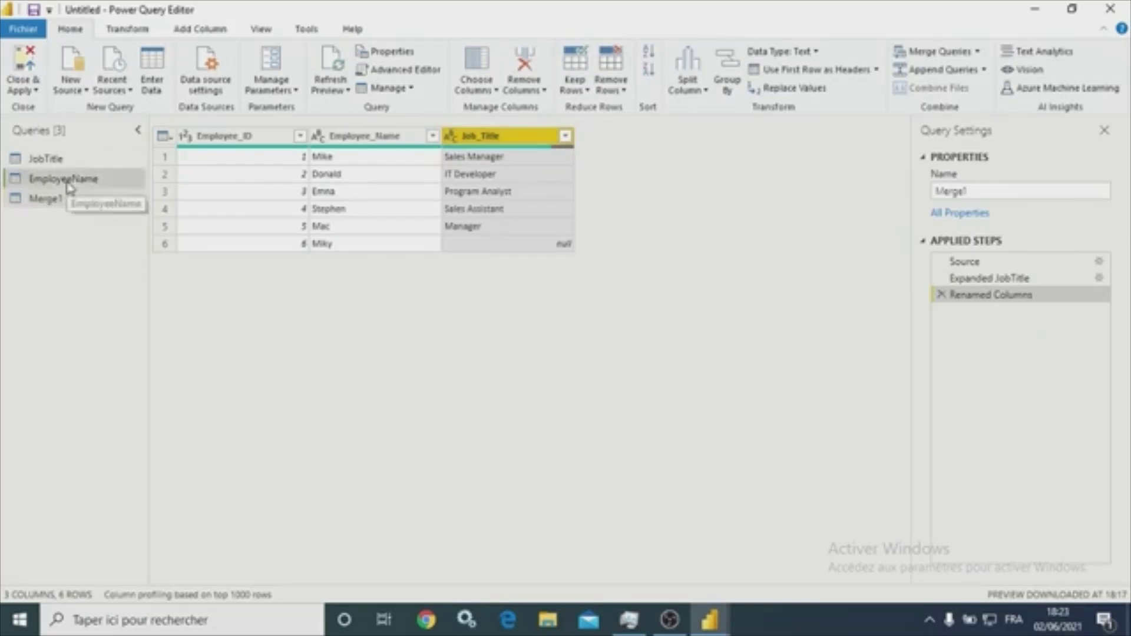
{"action": "left_click", "coordinate": [61, 160]}
{"action": "left_click", "coordinate": [65, 180]}
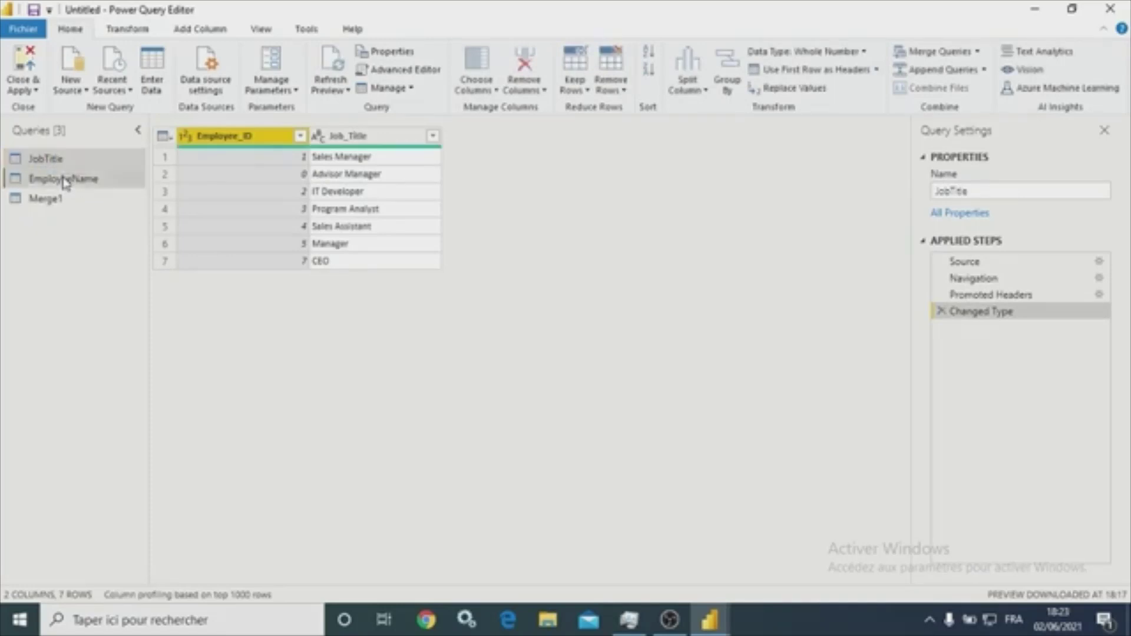
{"action": "left_click", "coordinate": [59, 159]}
{"action": "left_click", "coordinate": [60, 178]}
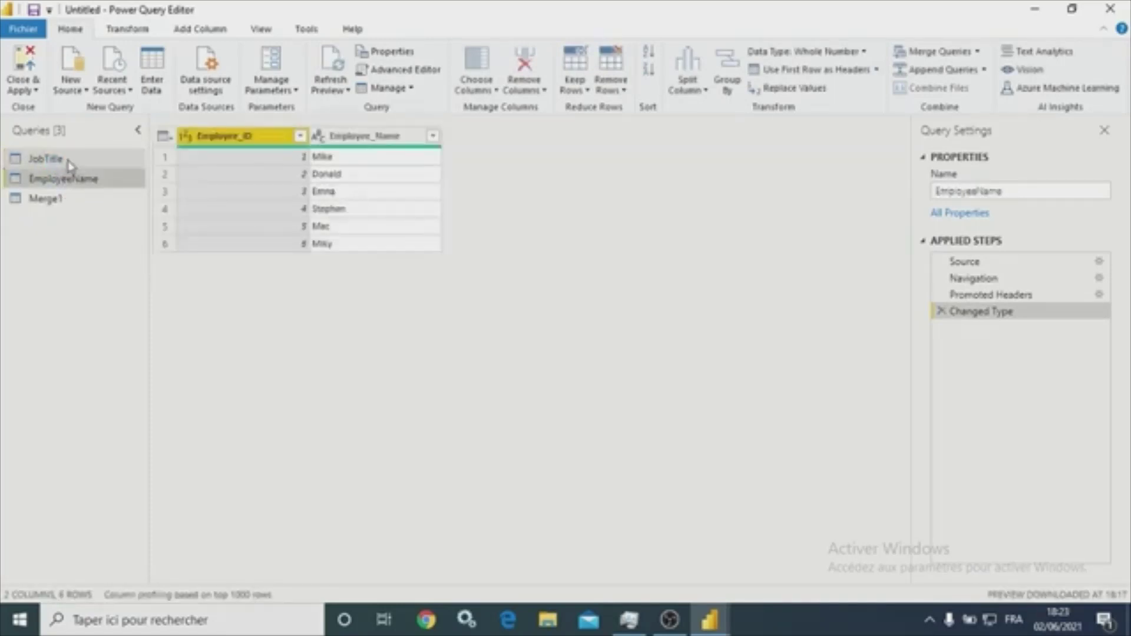
{"action": "left_click", "coordinate": [59, 199]}
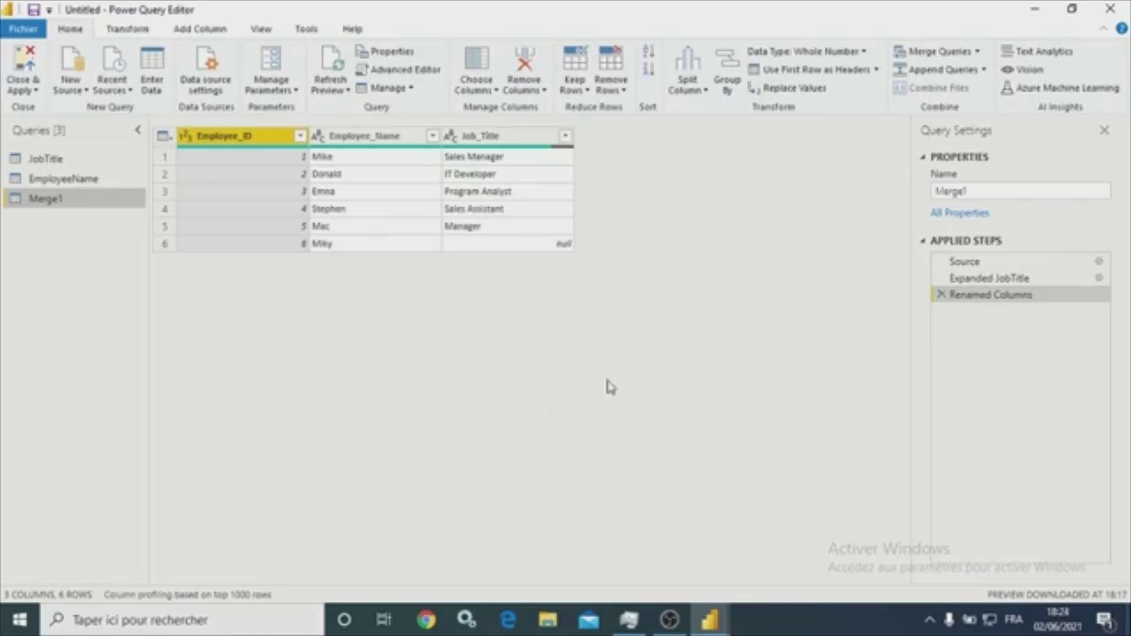
{"action": "left_click", "coordinate": [931, 622]}
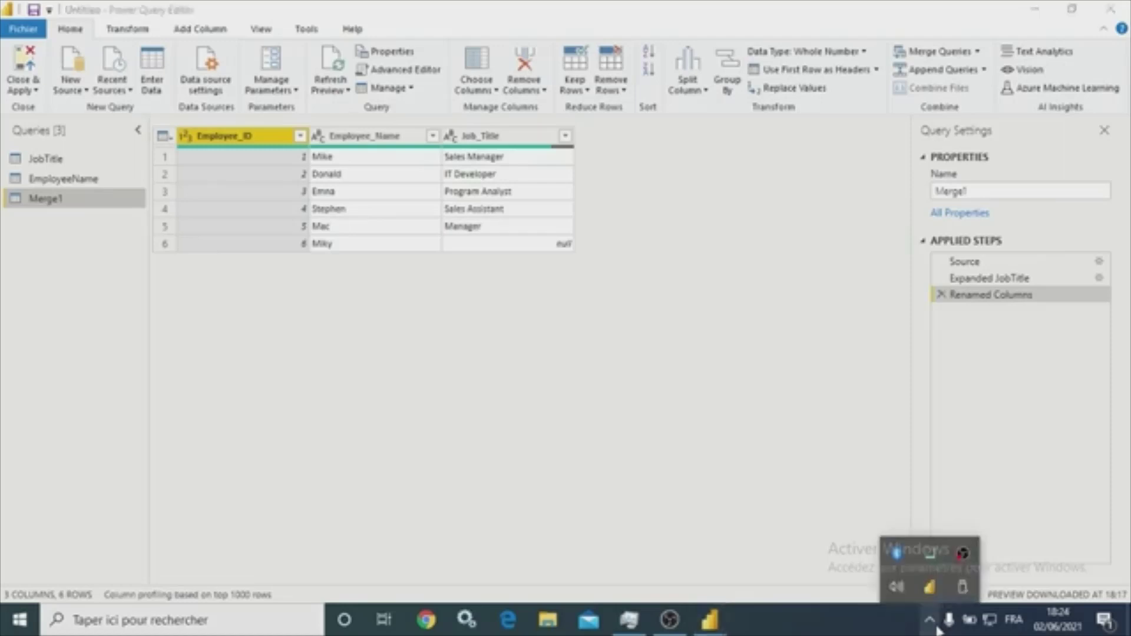
{"action": "right_click", "coordinate": [963, 556]}
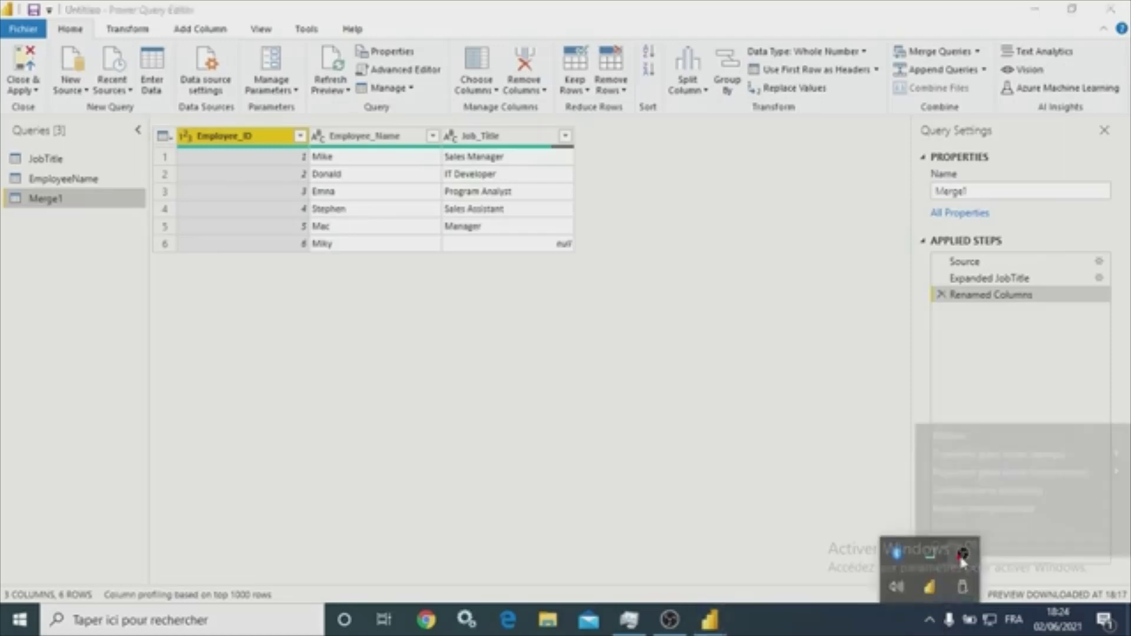